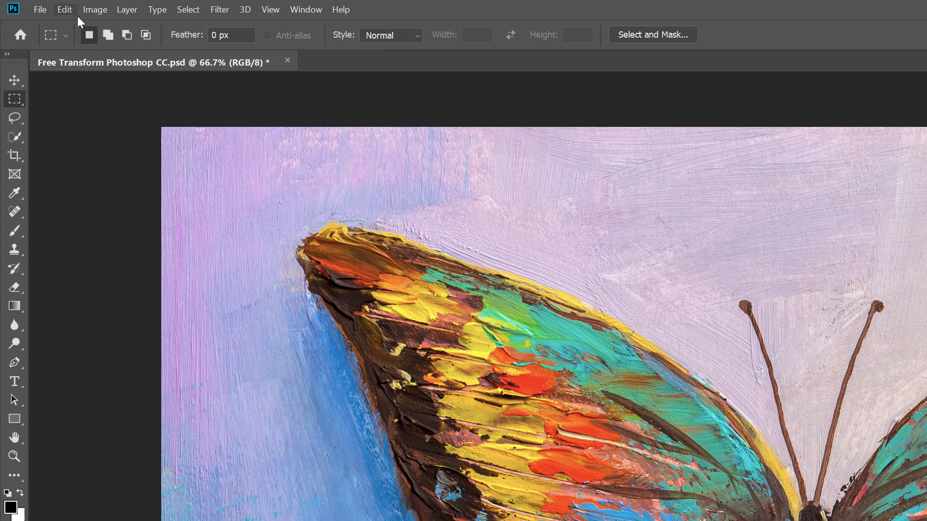
Unlock the Background layer so that it can be transformed.
left_click(73, 14)
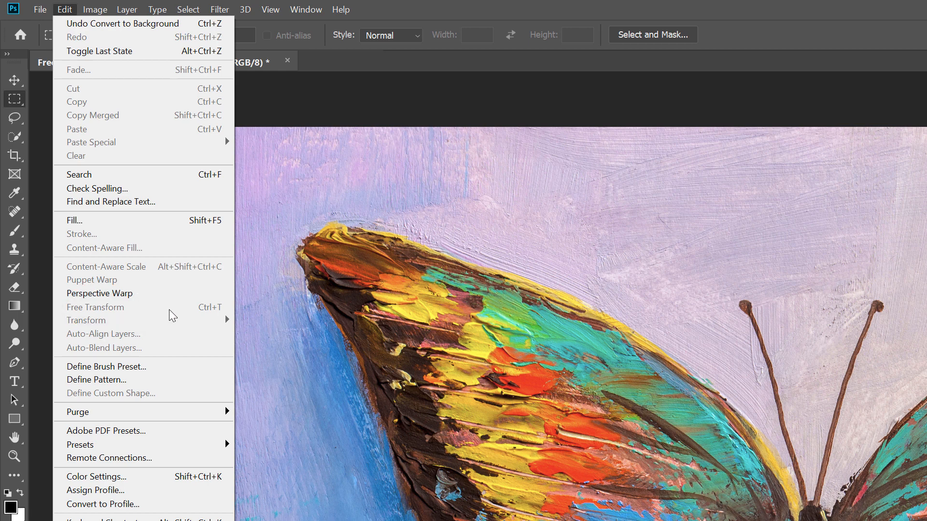
left_click(268, 299)
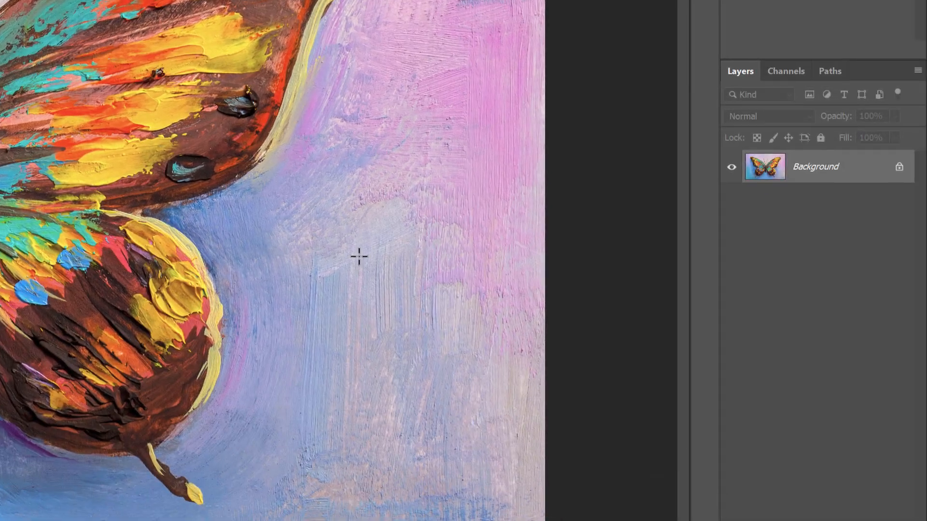
left_click(899, 167)
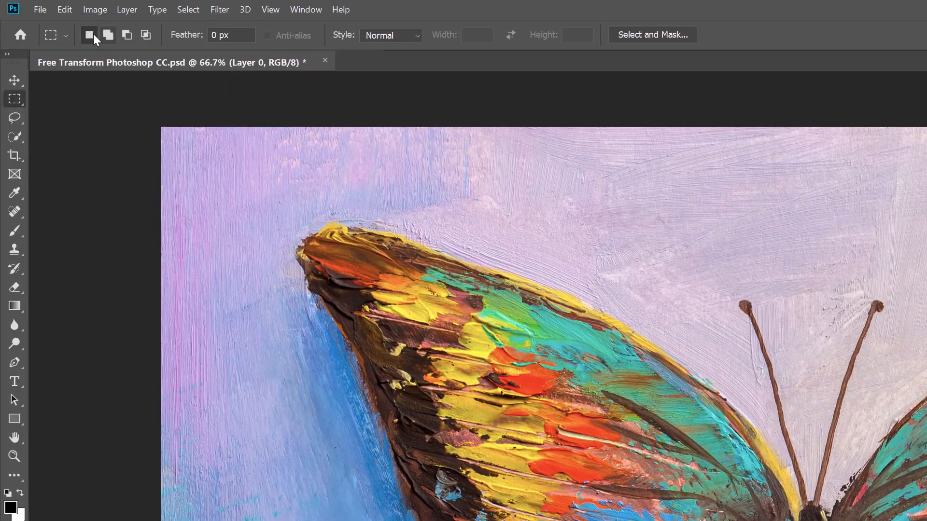
Try scaling Layer 0 to about 68% from its upper-left corner with Free Transform, and cancel the transform.
left_click(71, 11)
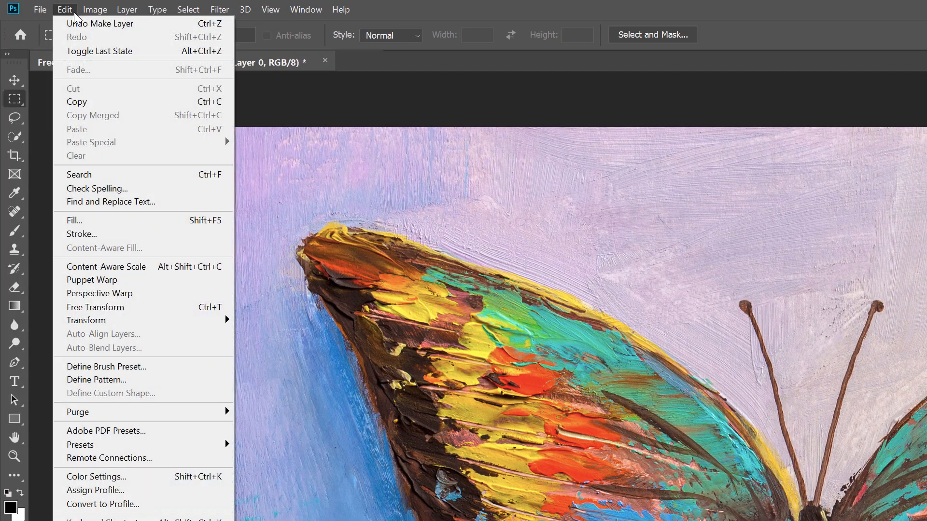
left_click(149, 307)
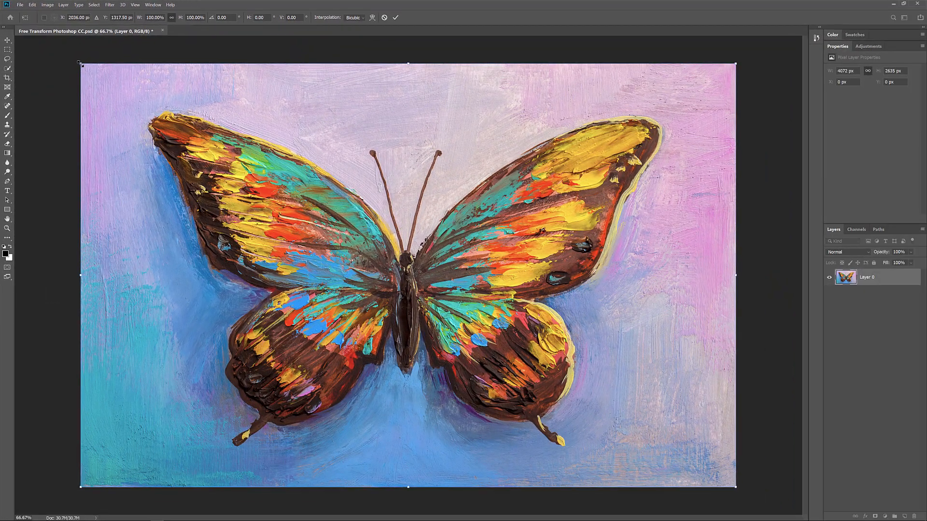
left_click_drag(80, 64, 291, 200)
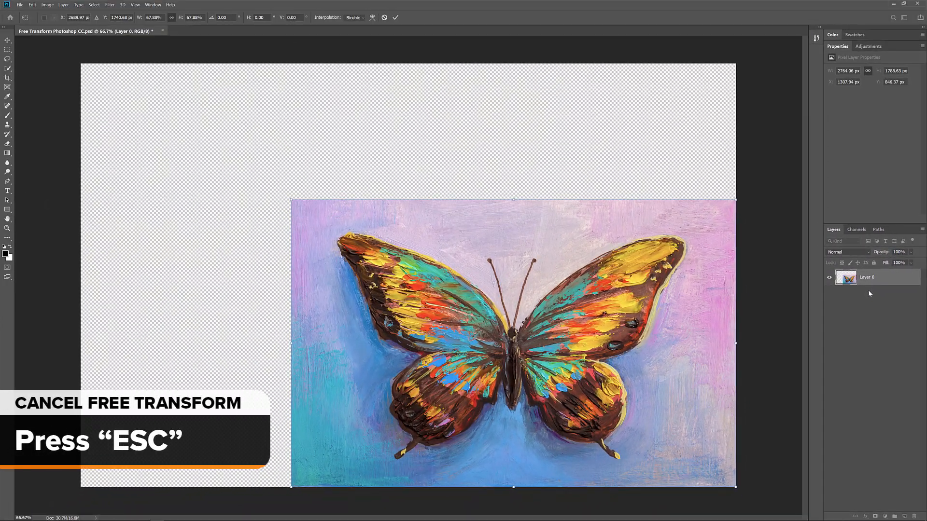
key("Escape")
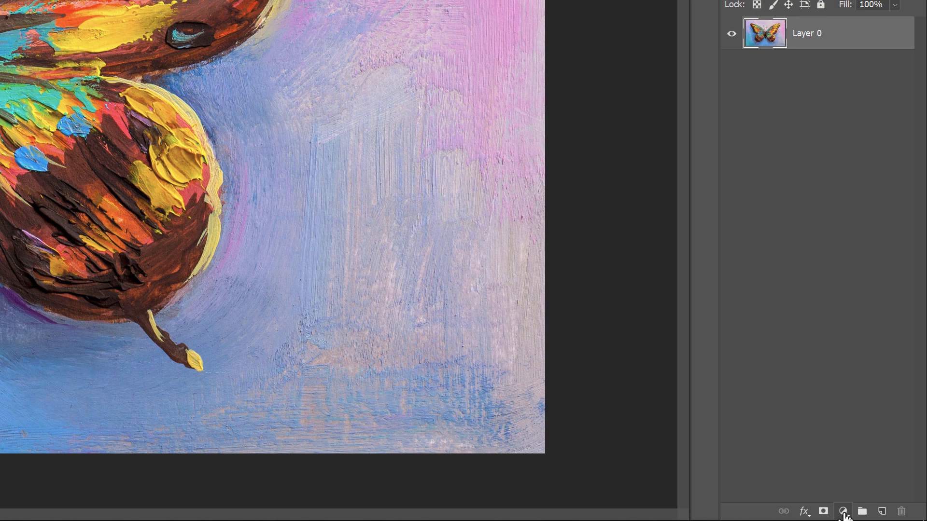
Add a Solid Color fill layer in white (ffffff) and place it below Layer 0.
left_click(842, 513)
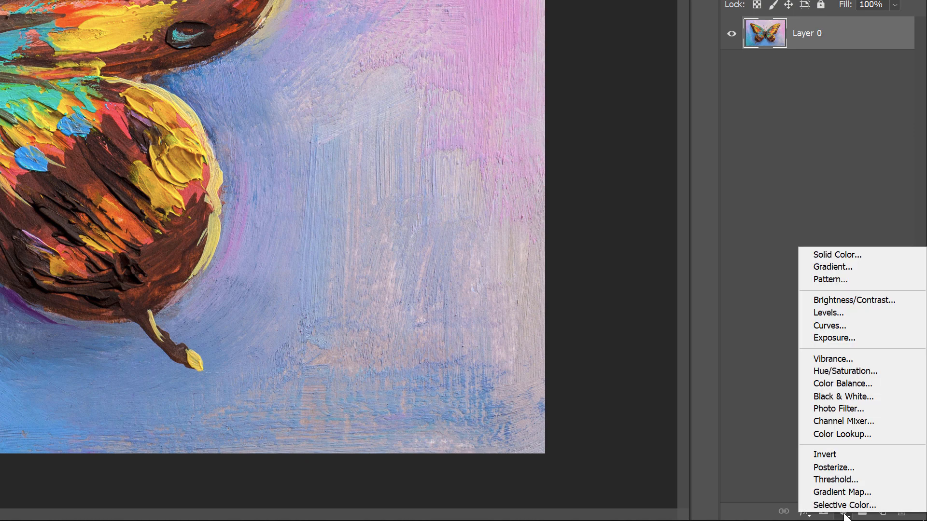
left_click(871, 253)
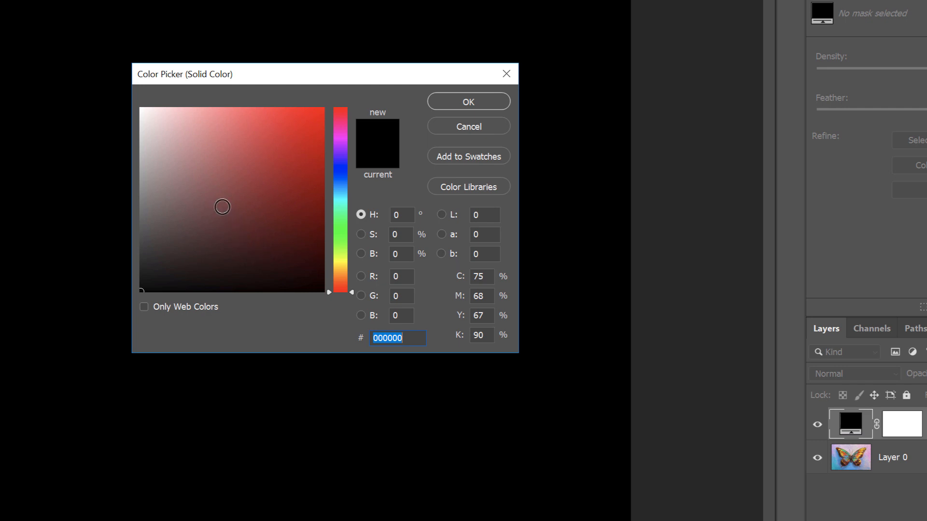
left_click(141, 109)
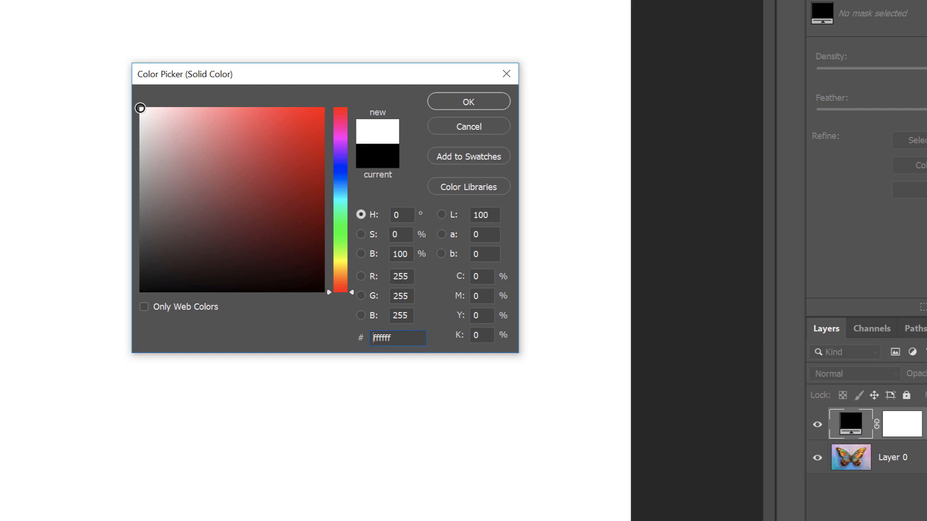
left_click(488, 99)
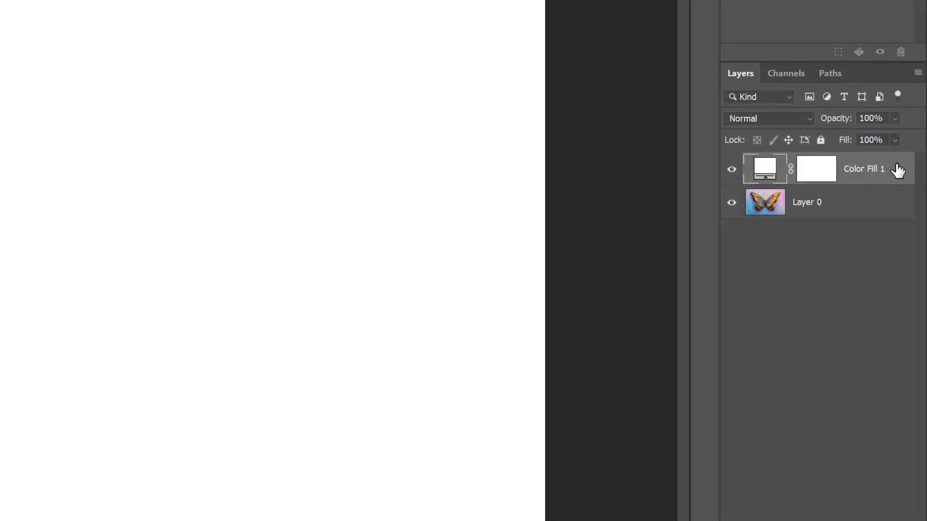
left_click_drag(898, 170, 901, 219)
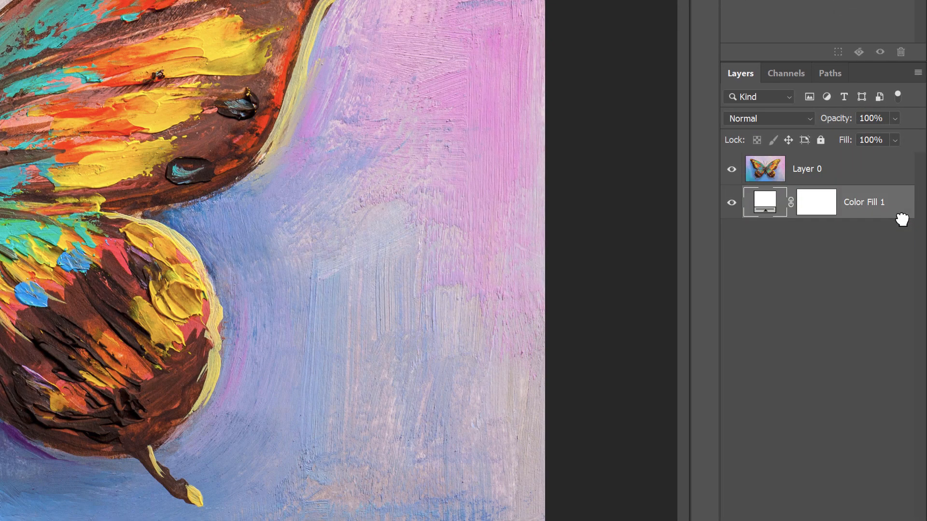
Try scaling Layer 0 to about 72% over the white fill with Free Transform, and cancel the transform.
left_click(853, 169)
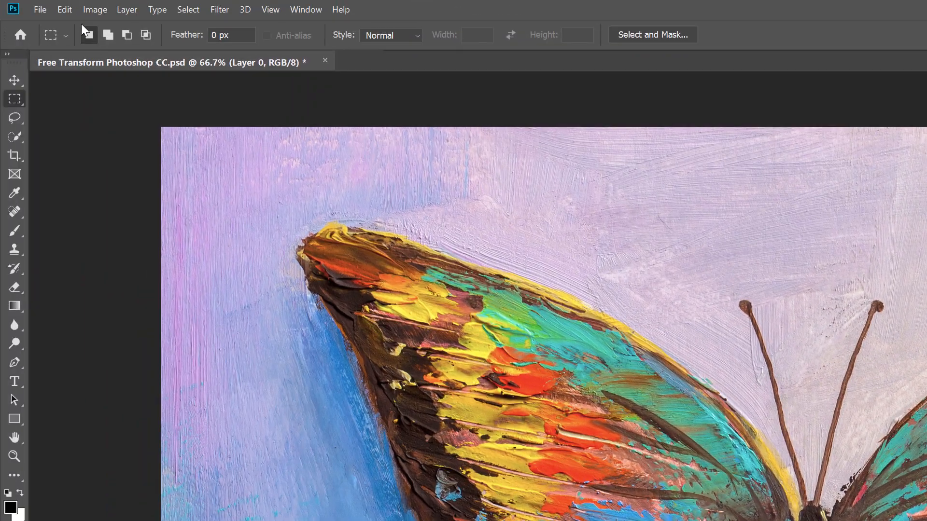
left_click(65, 10)
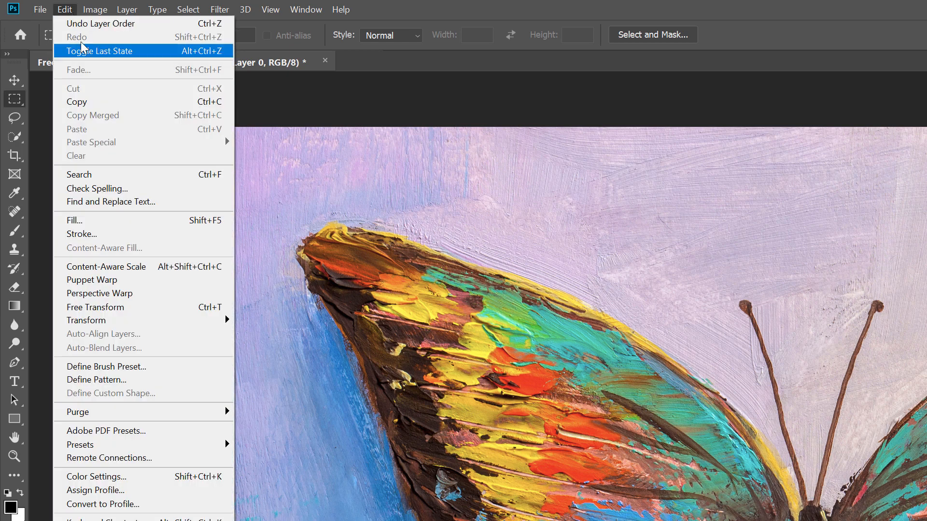
left_click(150, 306)
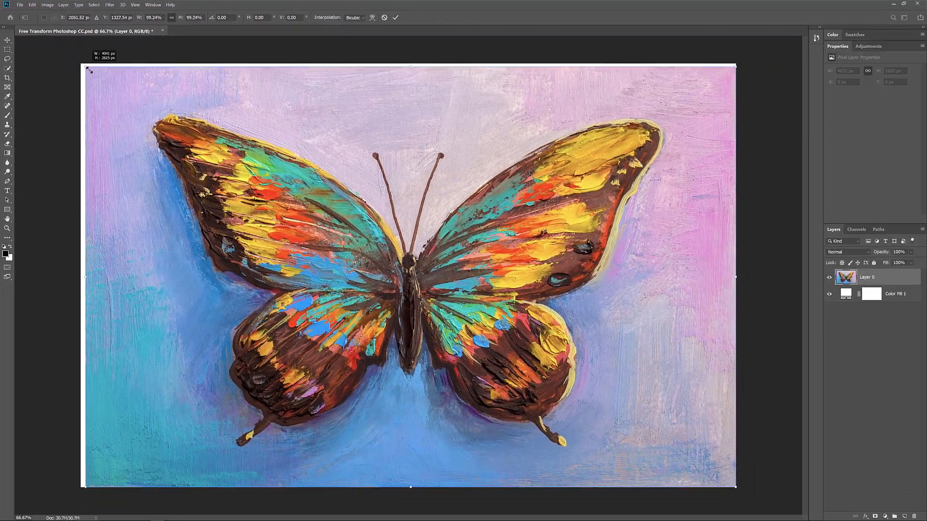
left_click_drag(89, 70, 265, 184)
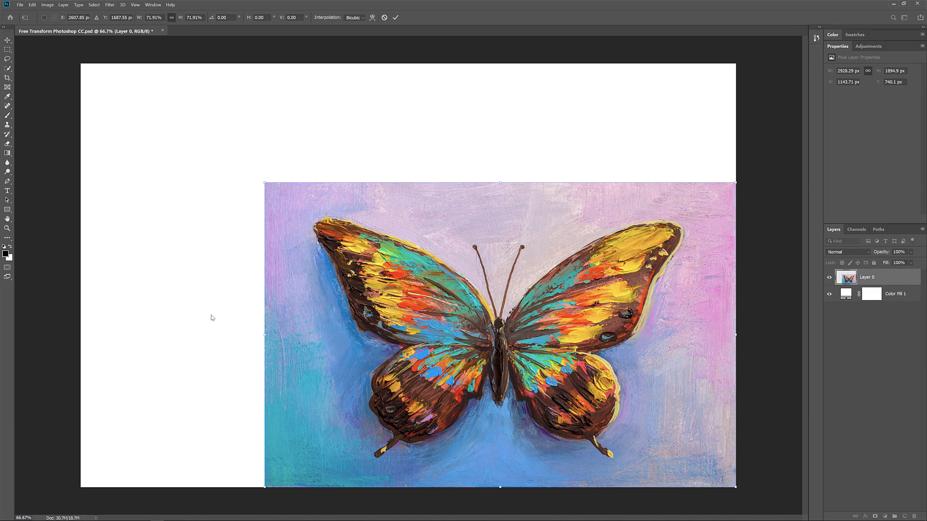
key("Escape")
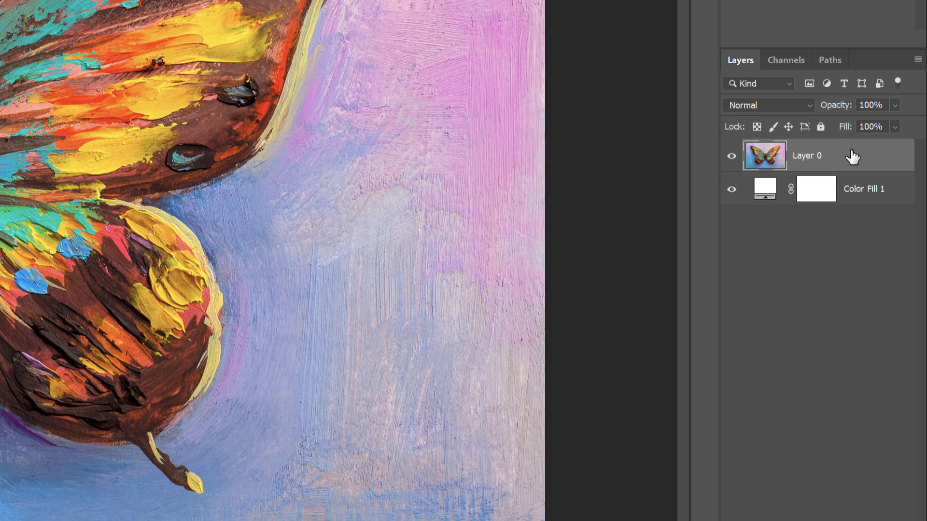
Convert Layer 0 to a Smart Object.
right_click(852, 157)
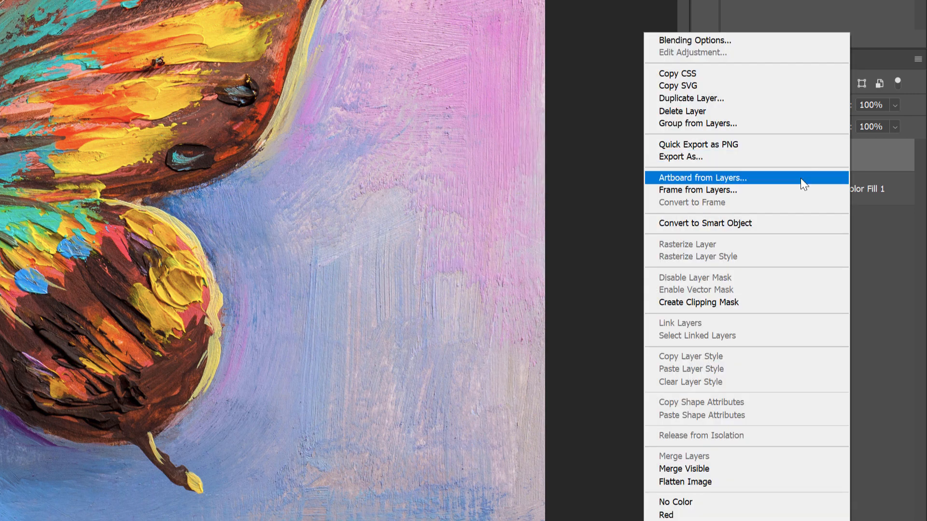
left_click(770, 223)
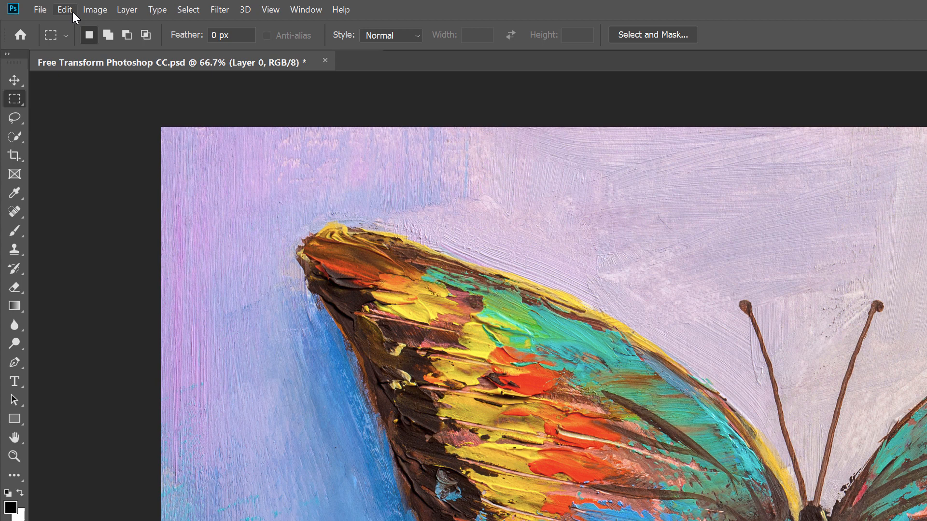
left_click(72, 12)
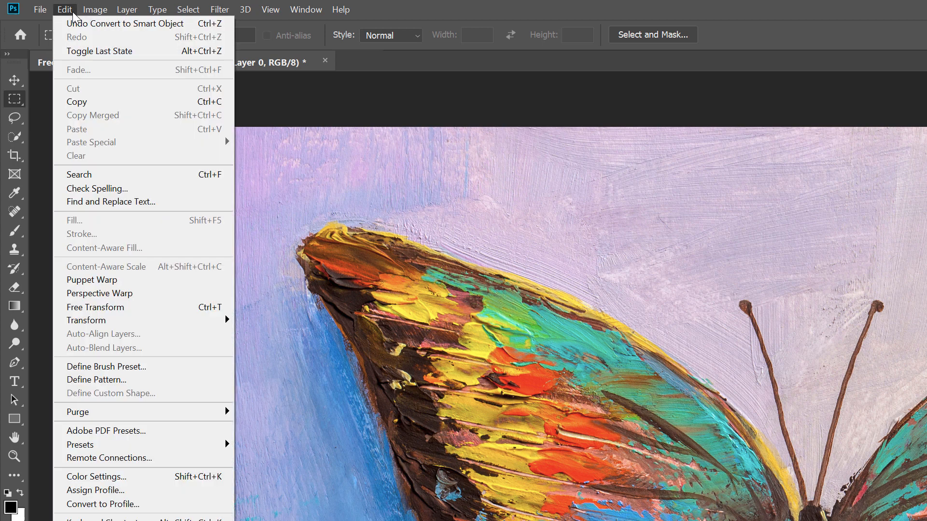
mouse_move(125, 320)
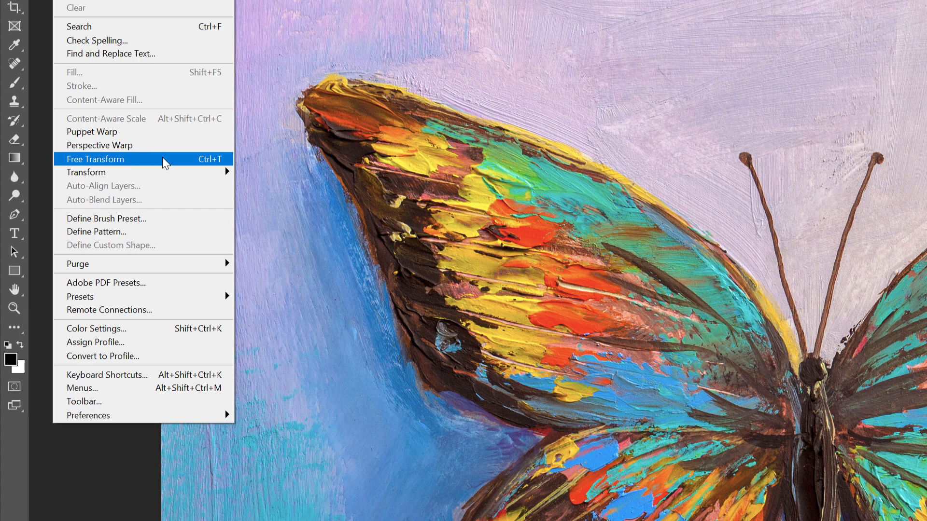
left_click(214, 163)
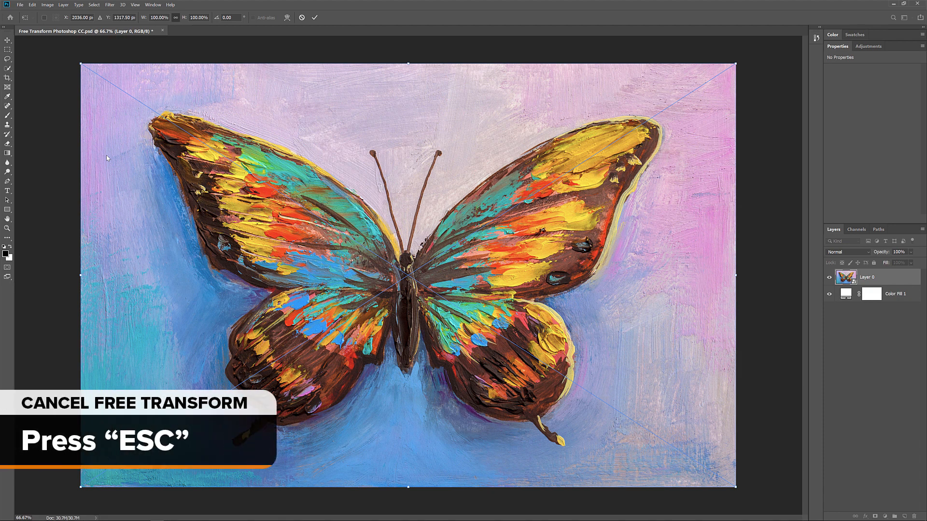
key("Escape")
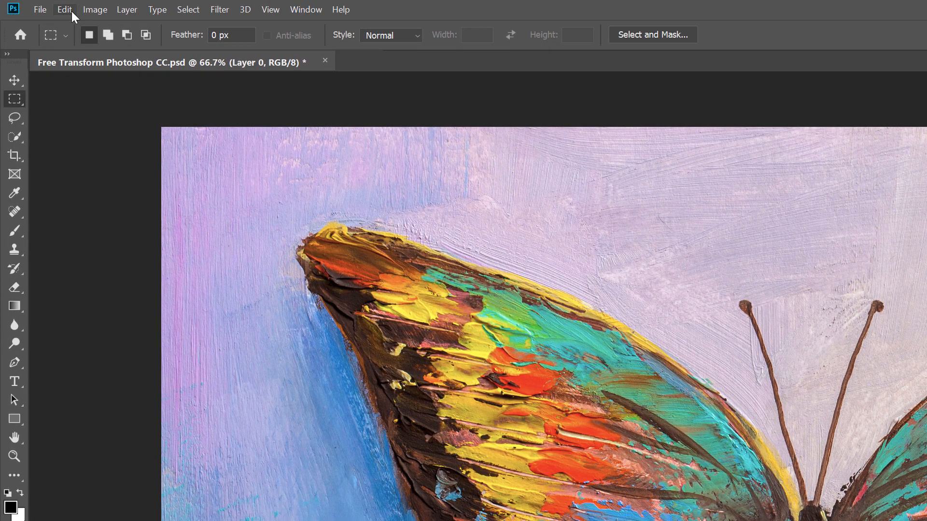
Set the Control Color to Classic in the Guides, Grid & Slices preferences.
left_click(71, 11)
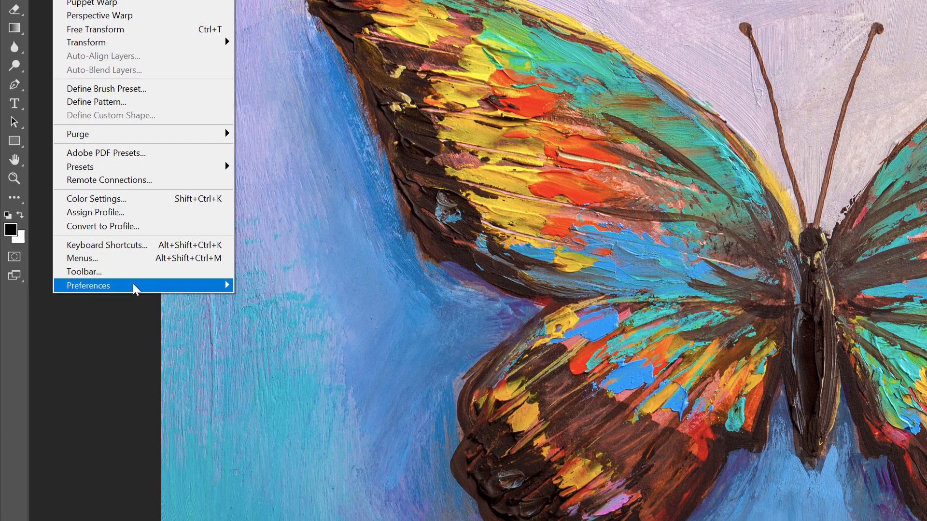
mouse_move(135, 288)
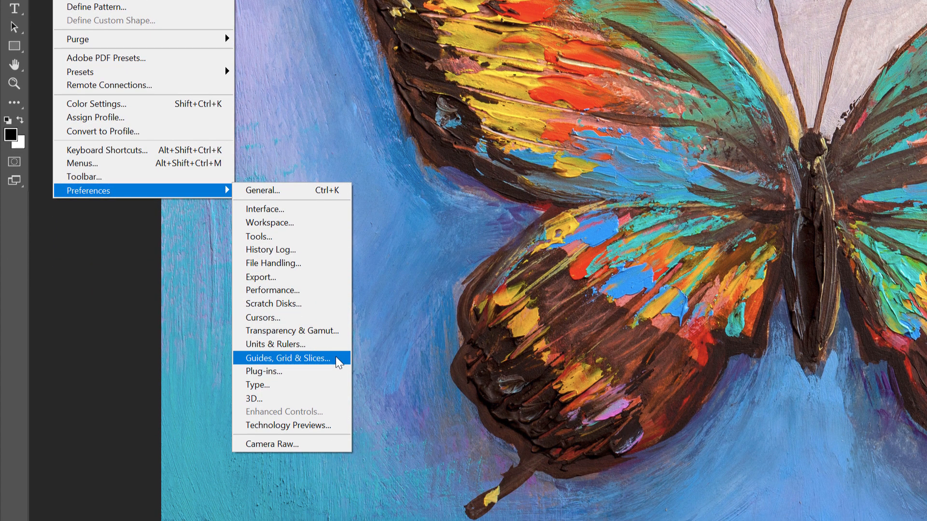
left_click(337, 362)
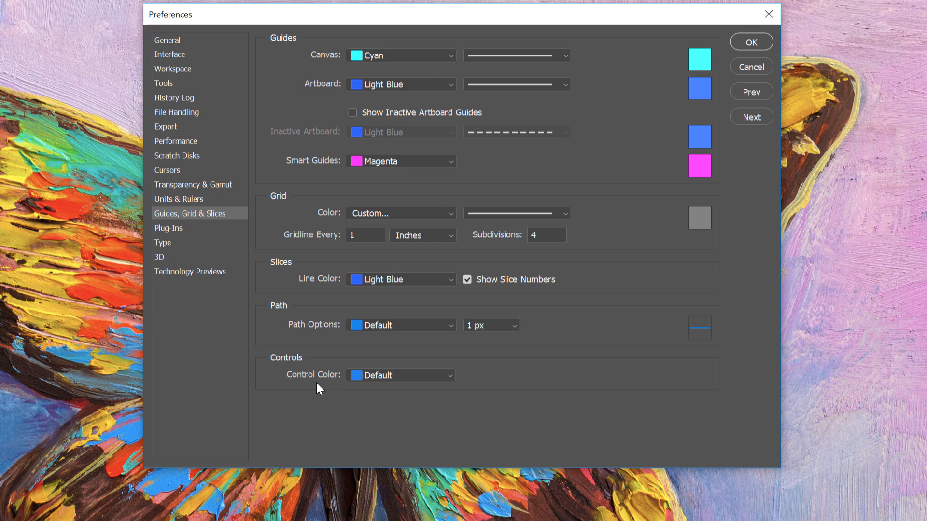
left_click(412, 372)
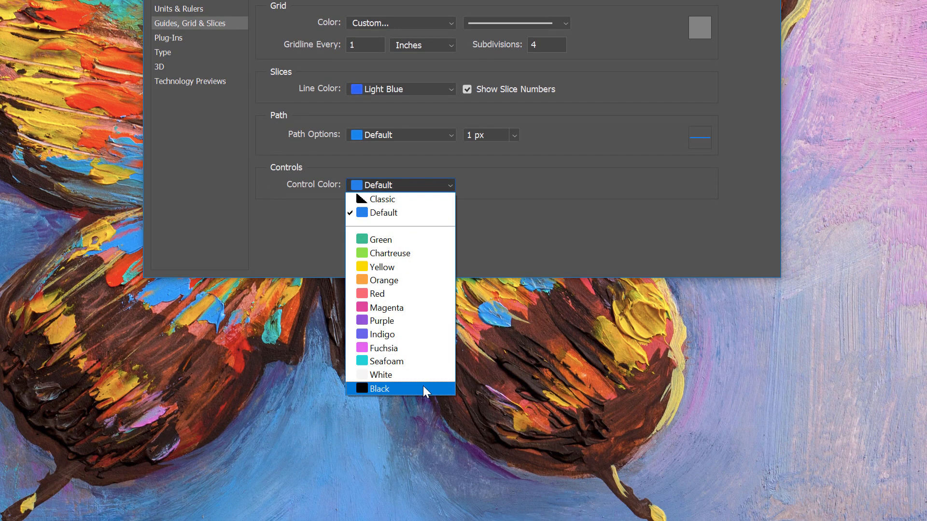
left_click(406, 199)
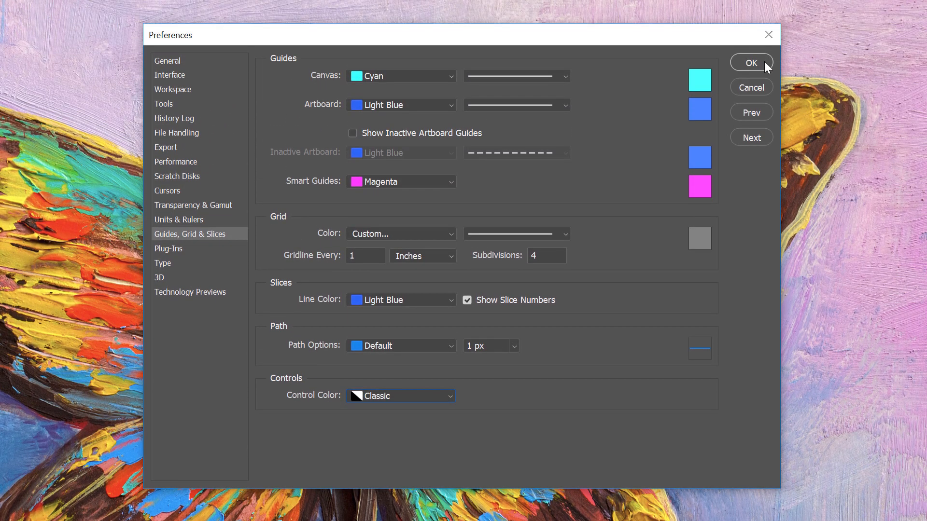
left_click(752, 63)
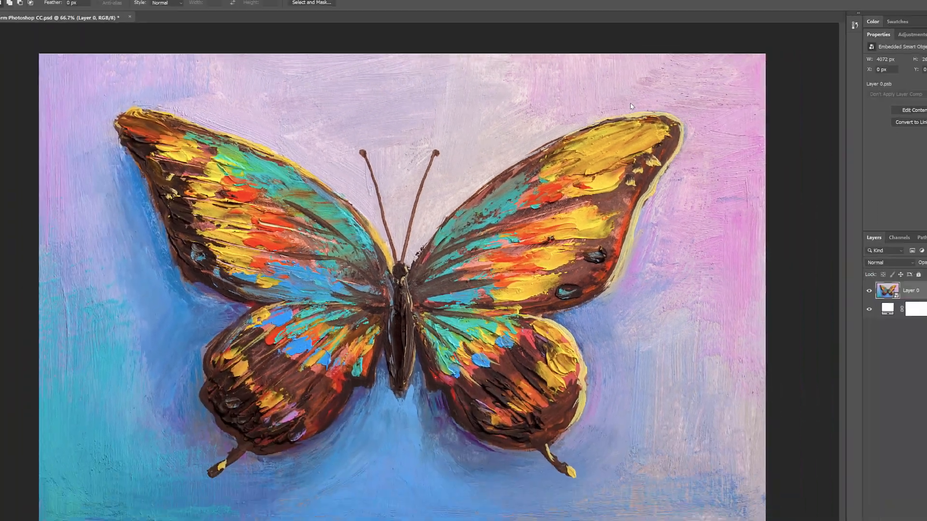
Scale Layer 0 down proportionally with Free Transform, using its upper-left corner and its left edge.
key("ctrl+t")
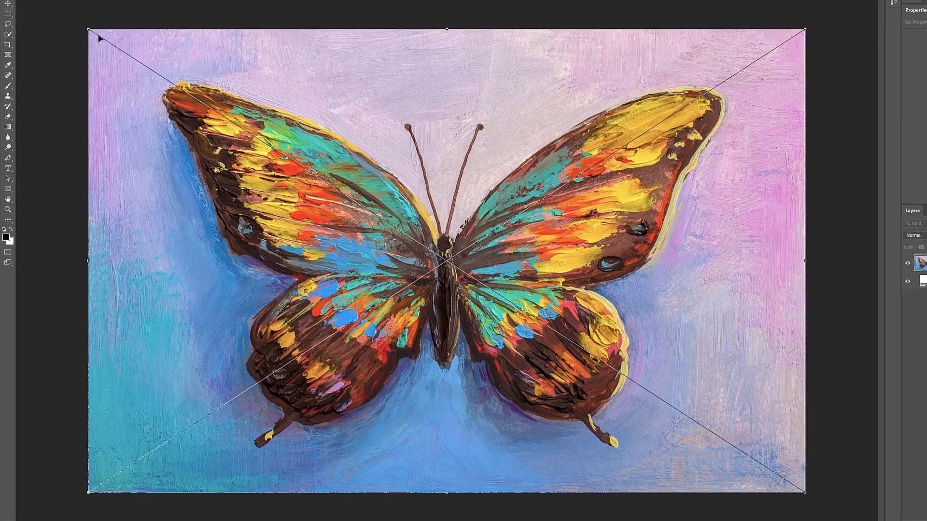
left_click_drag(80, 63, 118, 86)
left_click_drag(129, 51, 348, 197)
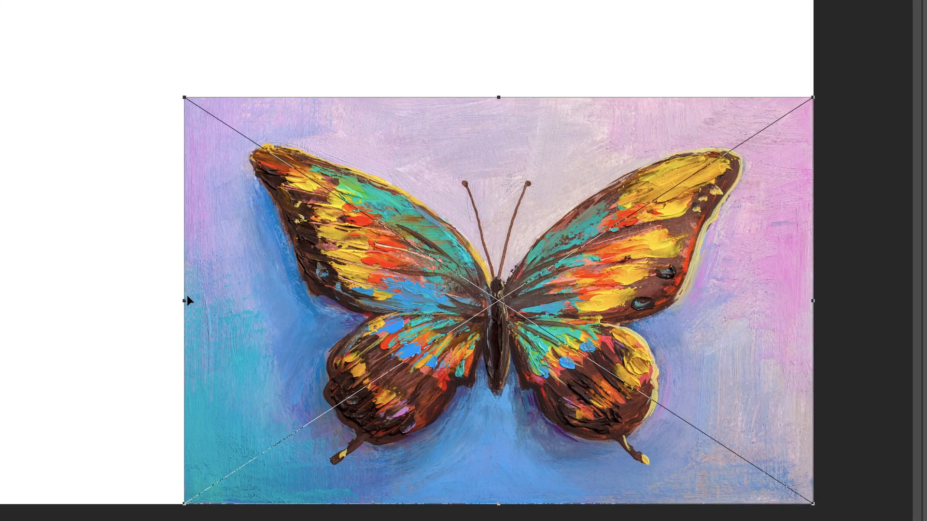
left_click_drag(184, 300, 232, 301)
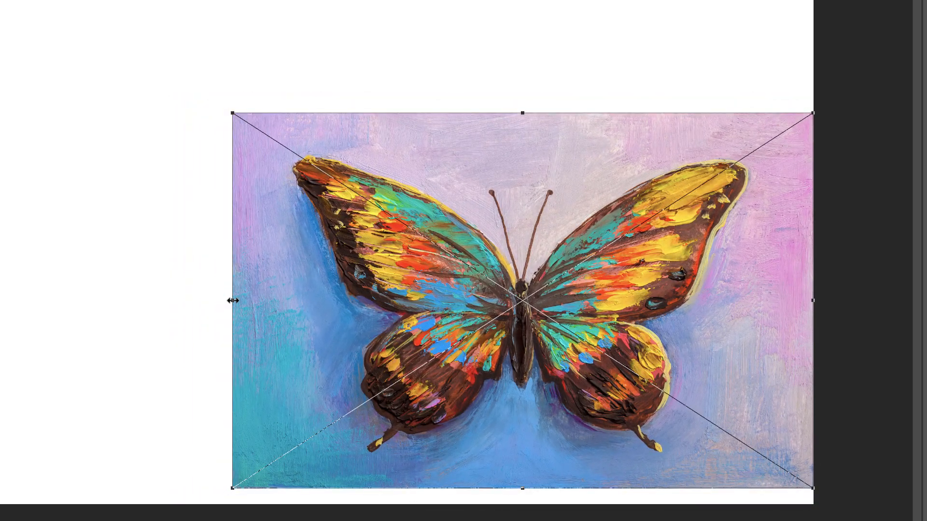
Reshape Layer 0 non-proportionally to about 46.51% width and 90.82% height, and link width and height to restore its proportions.
left_click_drag(232, 300, 516, 303)
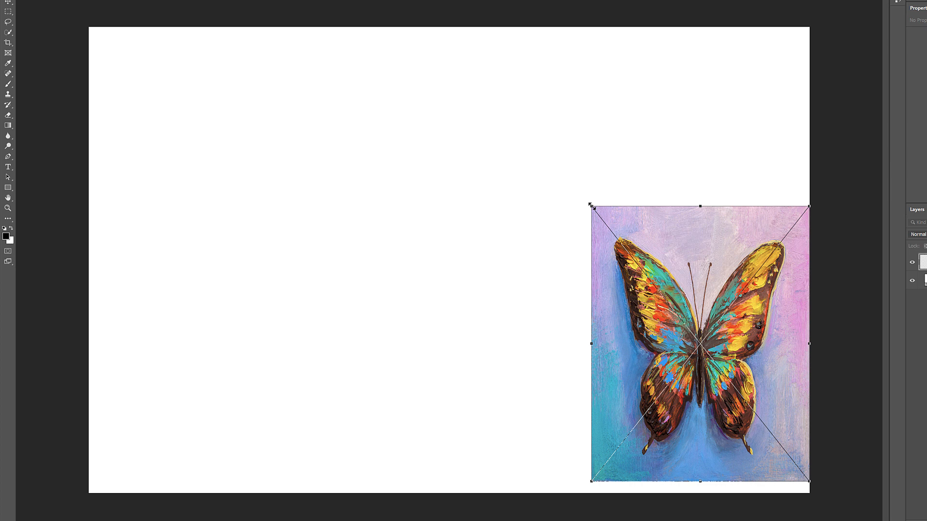
left_click_drag(590, 205, 473, 57)
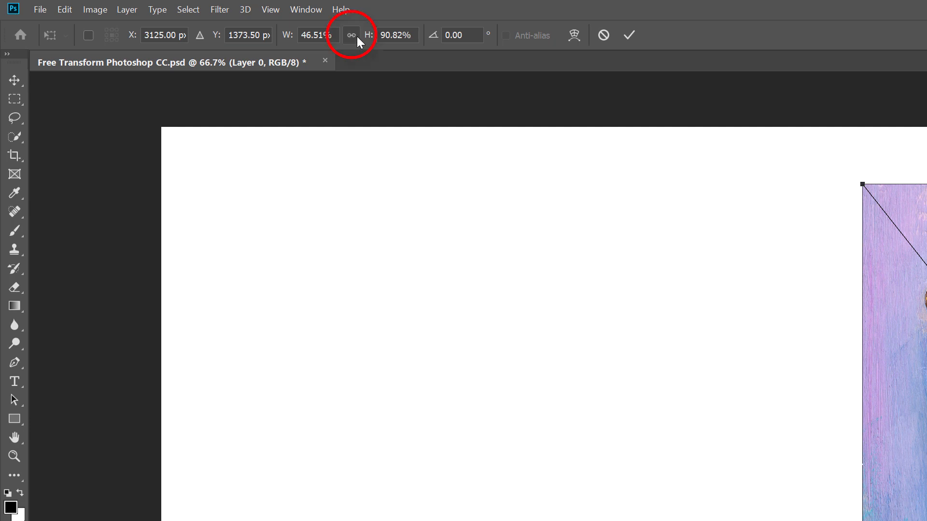
left_click(357, 36)
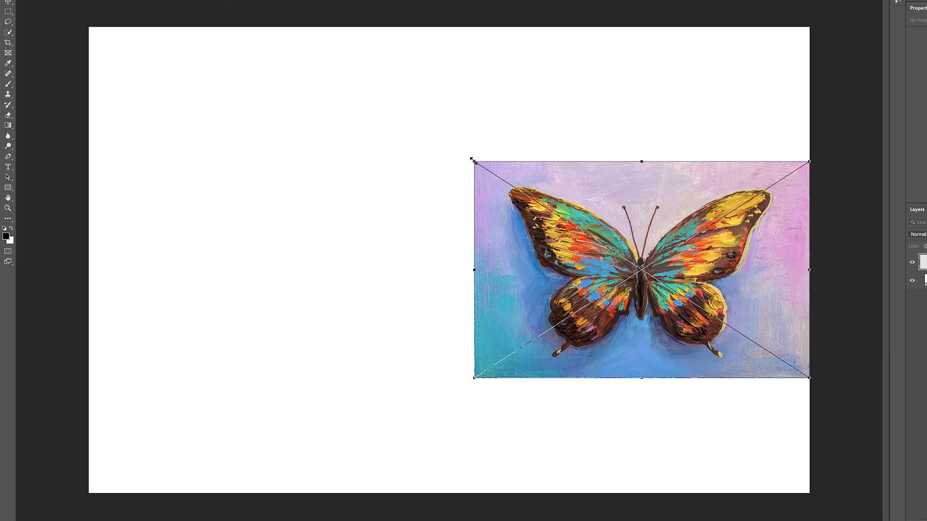
Move Layer 0 near the canvas centre, scale it proportionally from its centre to about 55.91%, and commit the transform.
left_click_drag(474, 161, 434, 133)
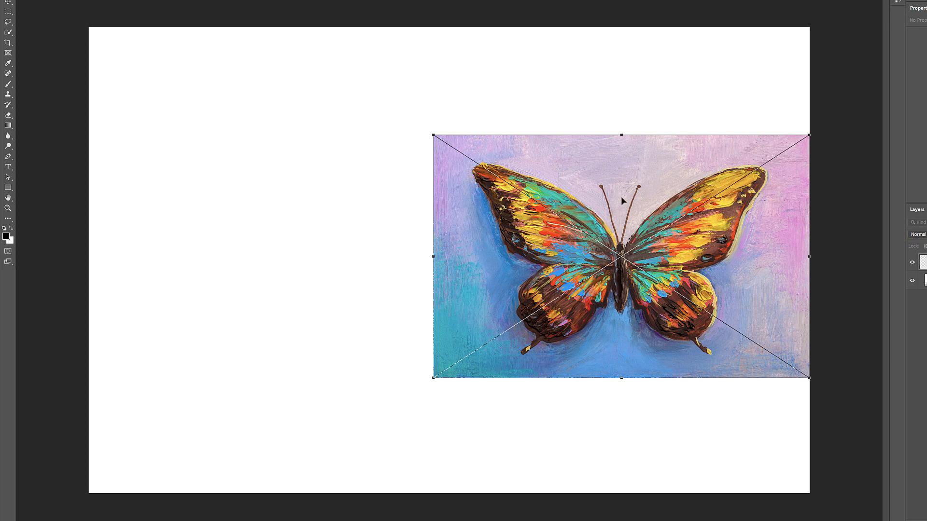
left_click_drag(621, 203, 448, 206)
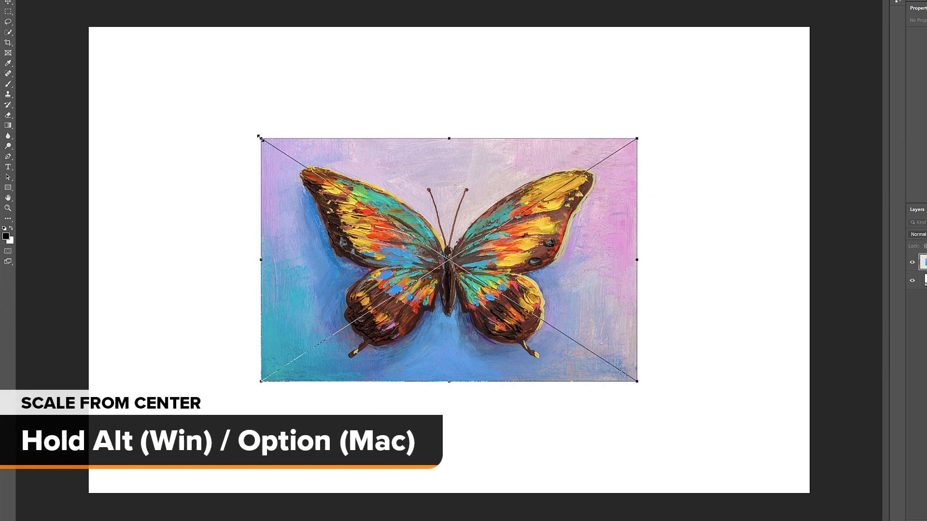
left_click_drag(259, 137, 180, 86)
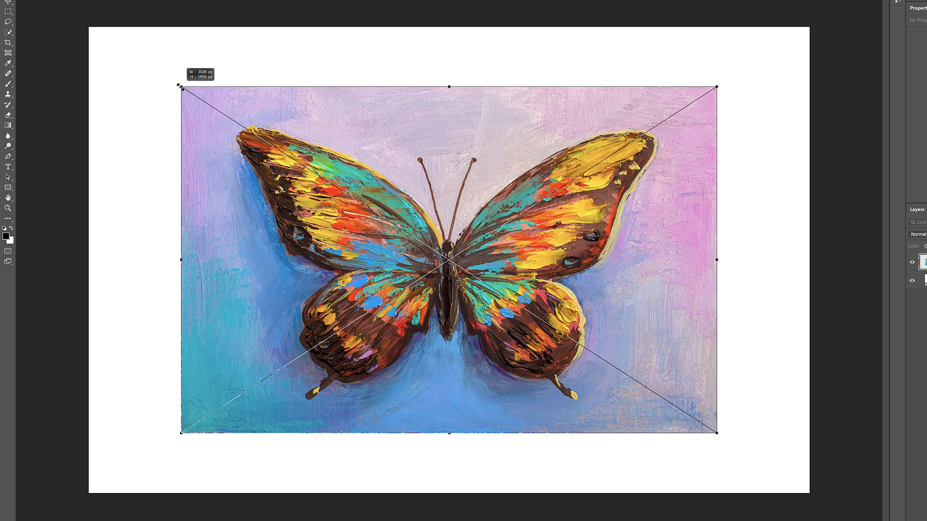
left_click_drag(180, 86, 323, 223)
left_click_drag(343, 194, 246, 129)
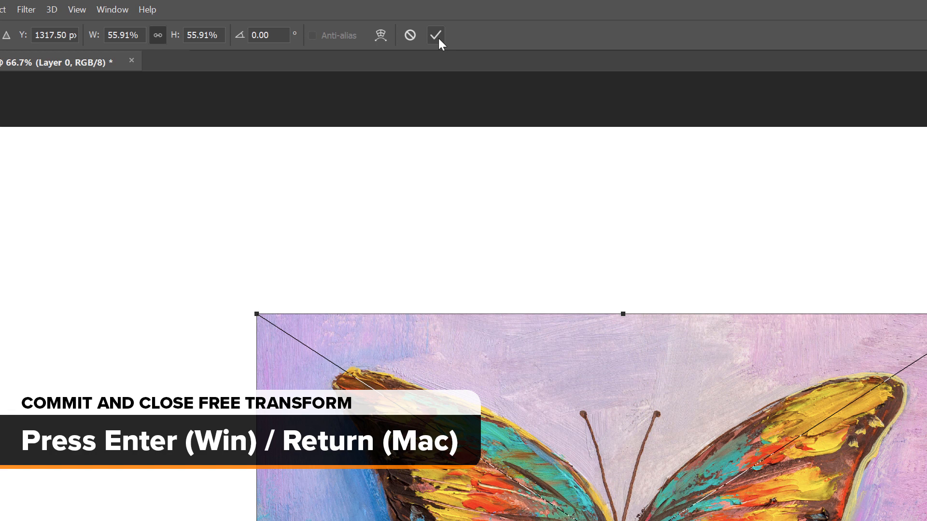
left_click(436, 36)
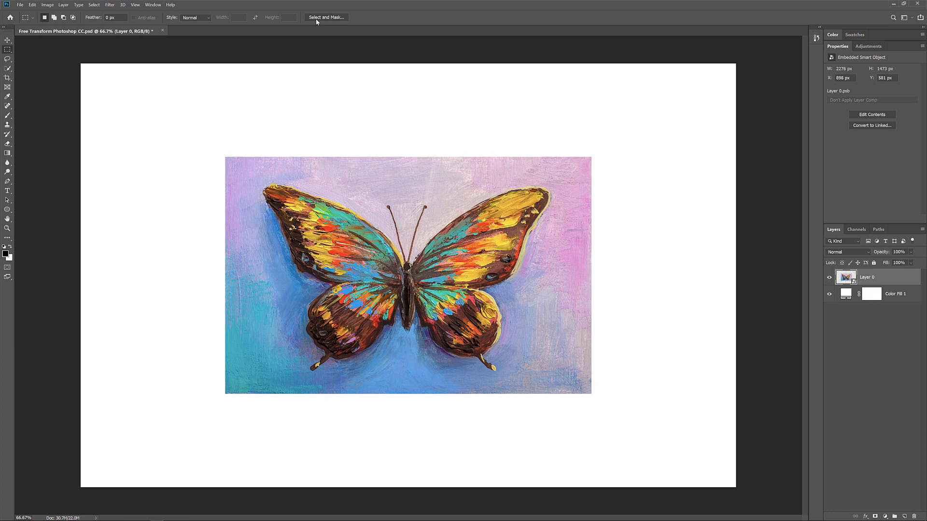
Try scaling Layer 0 to 100% width and height with Free Transform, and cancel the transform.
key("ctrl+t")
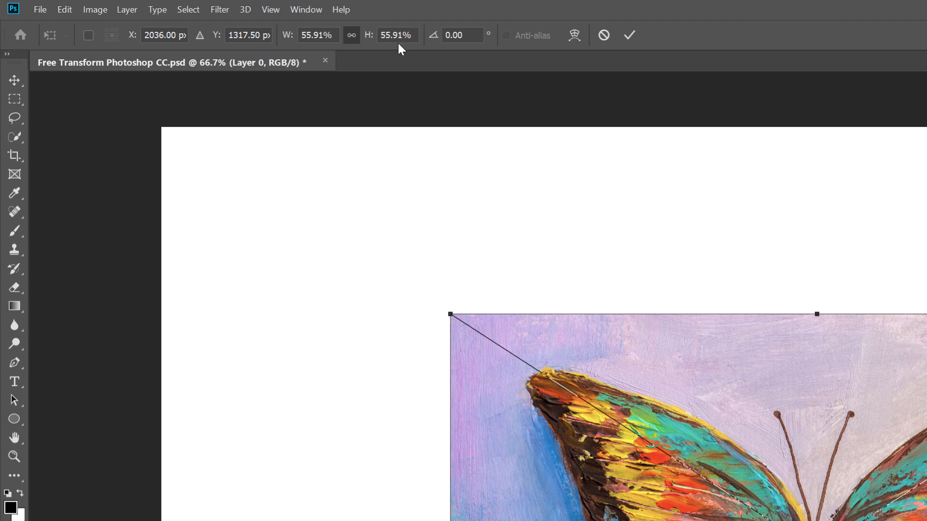
left_click_drag(405, 36, 380, 35)
type("100")
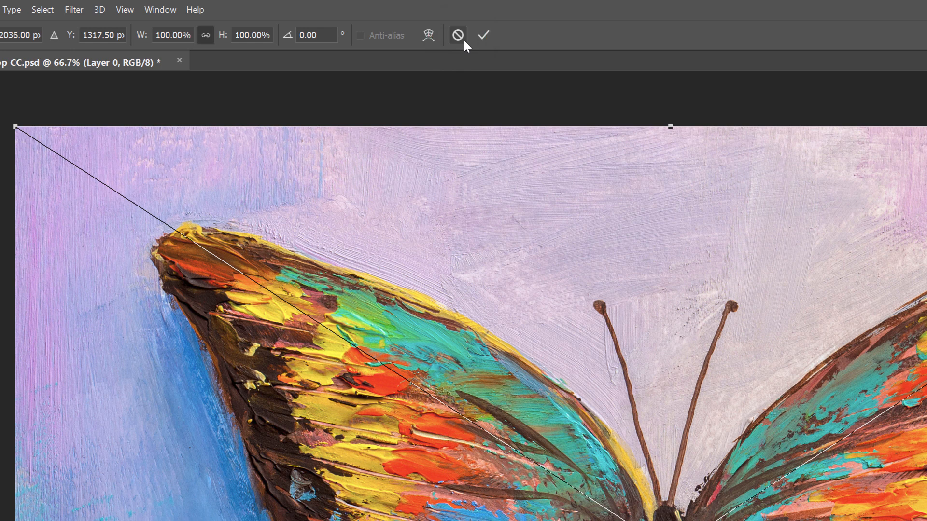
left_click(463, 40)
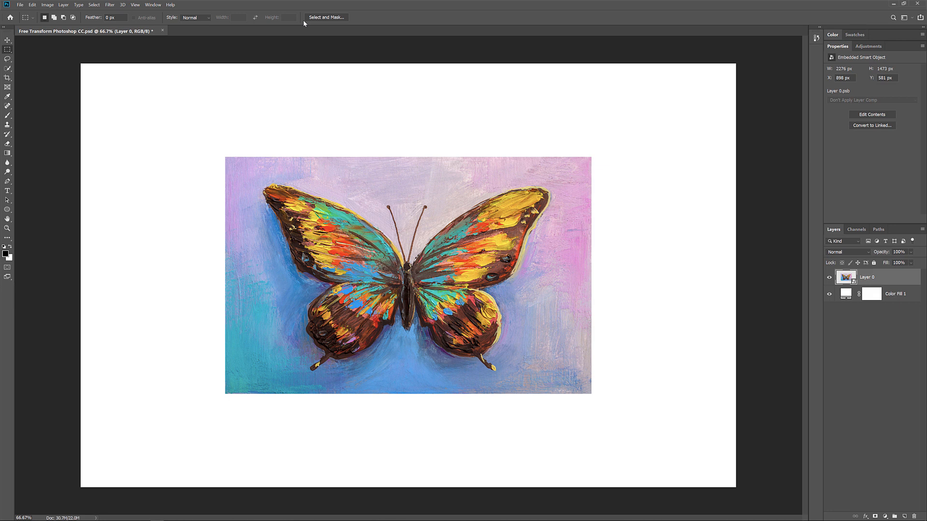
Rotate Layer 0 clockwise freehand with Free Transform, reduce the tilt, commit the rotation, and undo it.
key("ctrl+t")
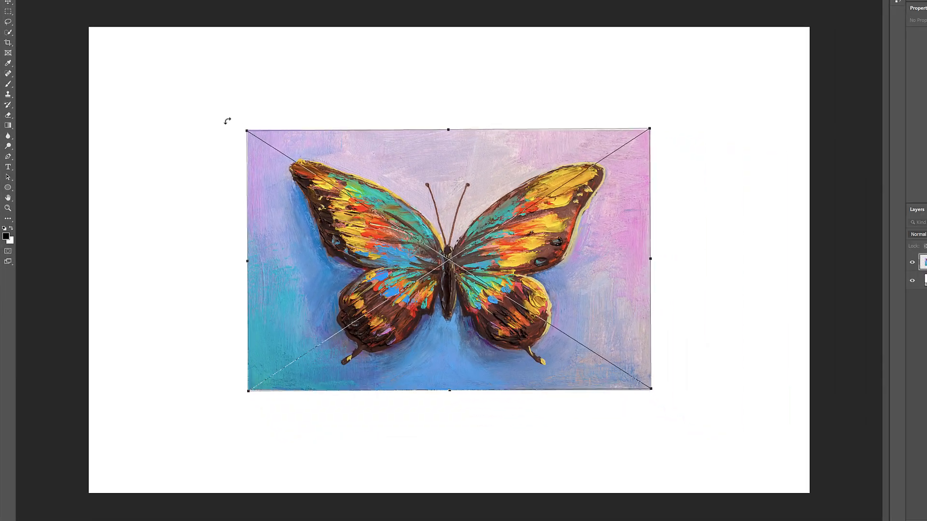
left_click_drag(227, 120, 333, 32)
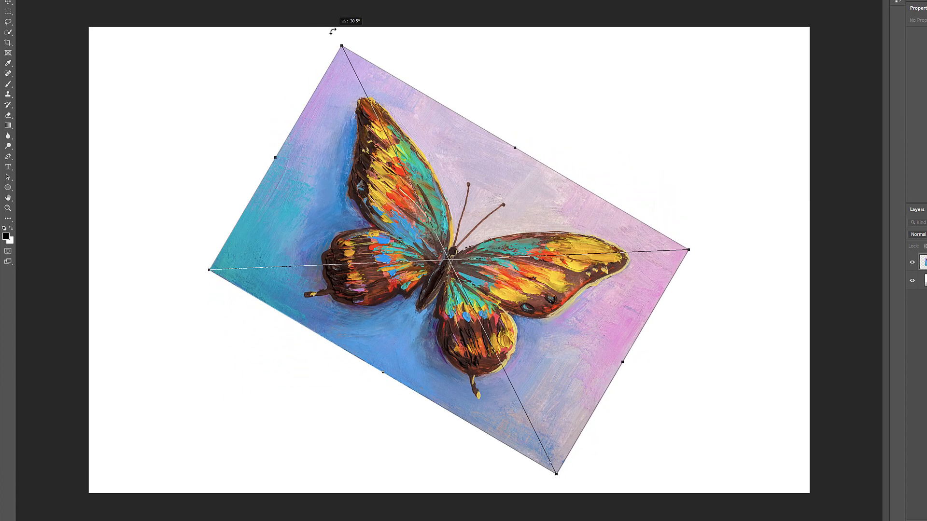
left_click_drag(333, 31, 276, 59)
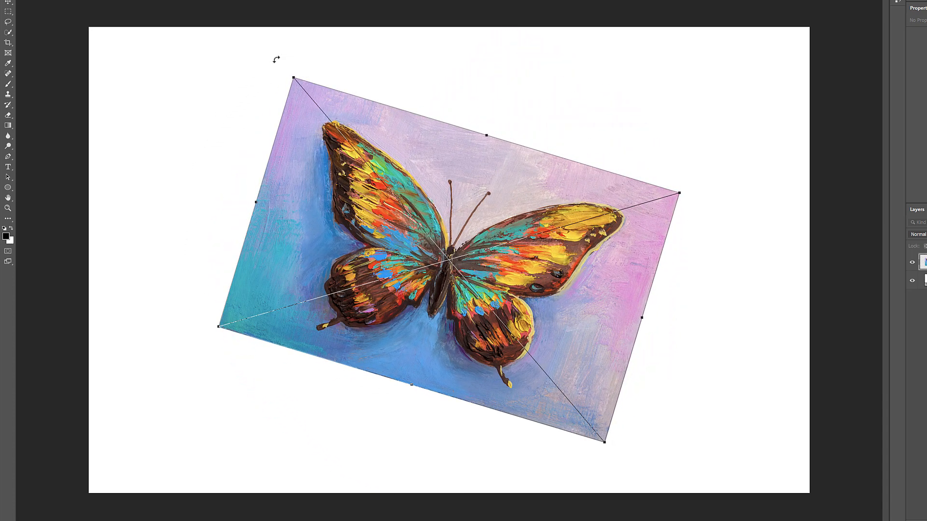
left_click(165, 86)
key("m")
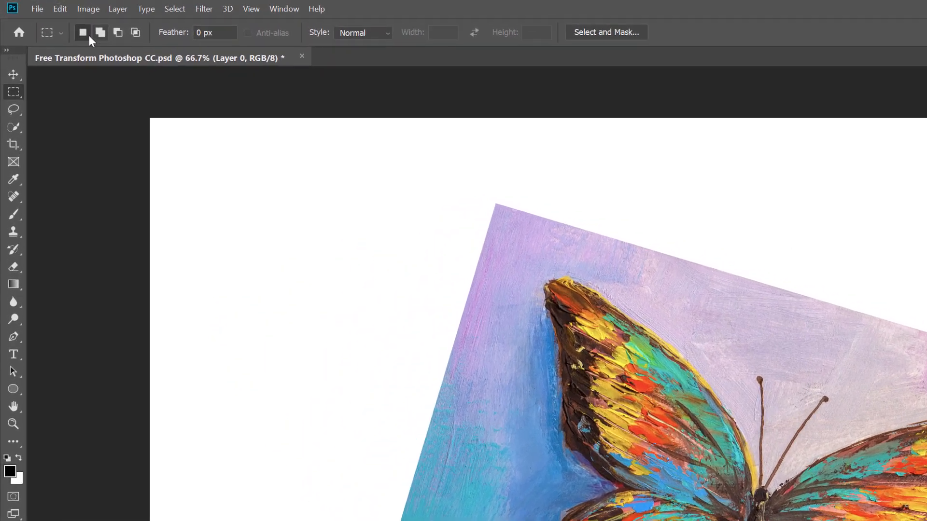
left_click(33, 5)
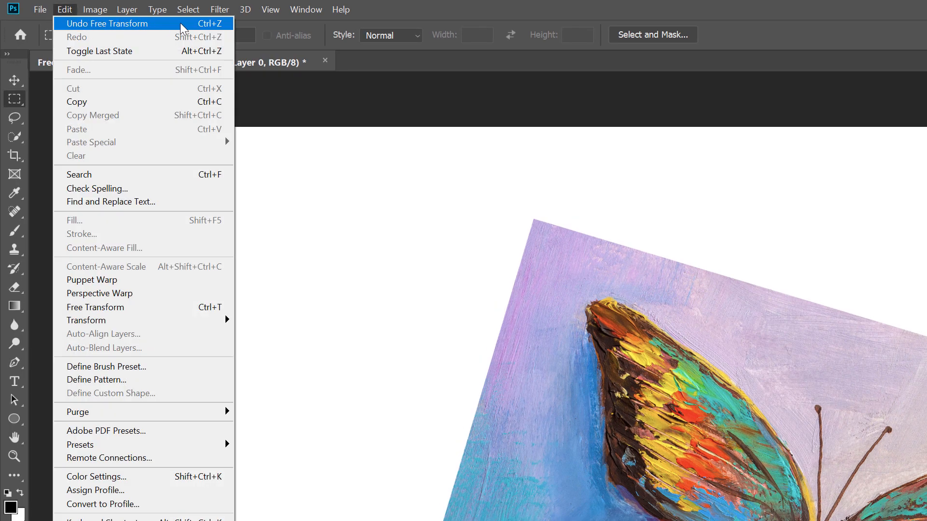
left_click(210, 27)
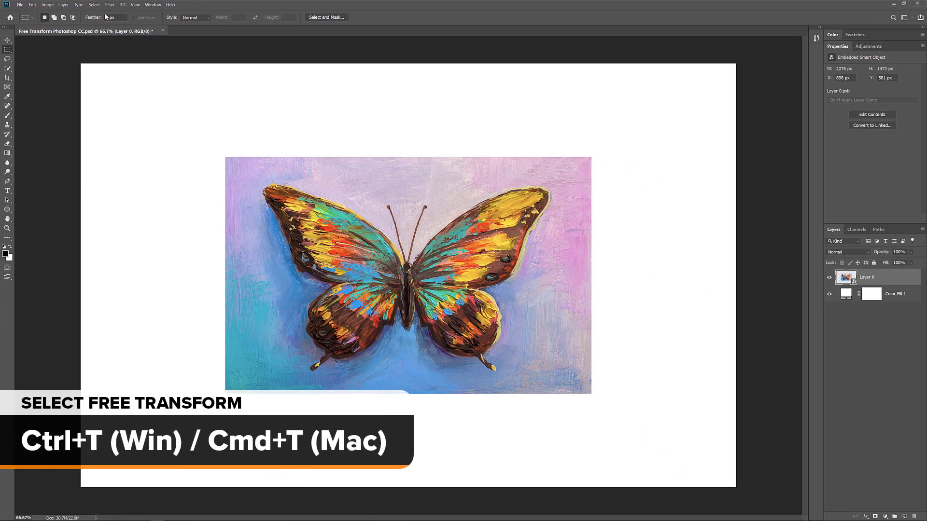
Try exact Free Transform rotation angles of 30 and -30 degrees on Layer 0, and reset the angle to 0.
key("ctrl+t")
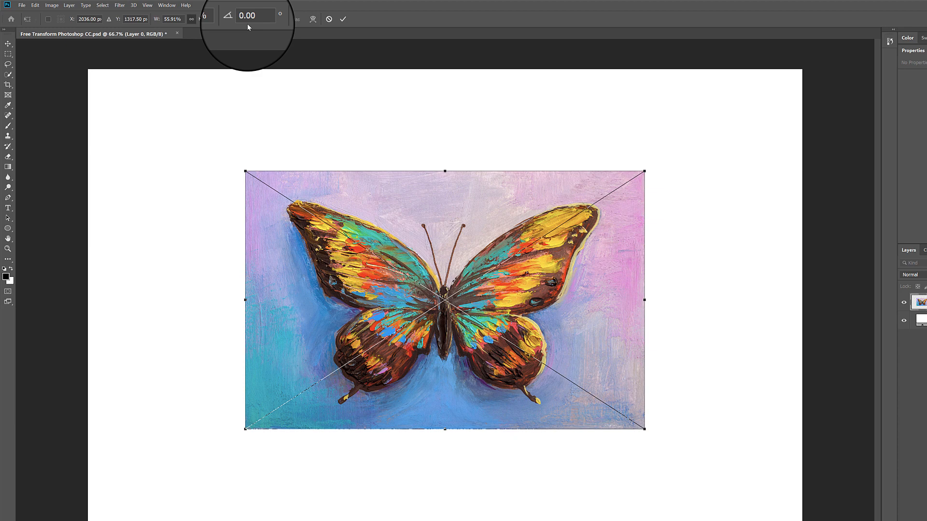
left_click(244, 23)
type("30")
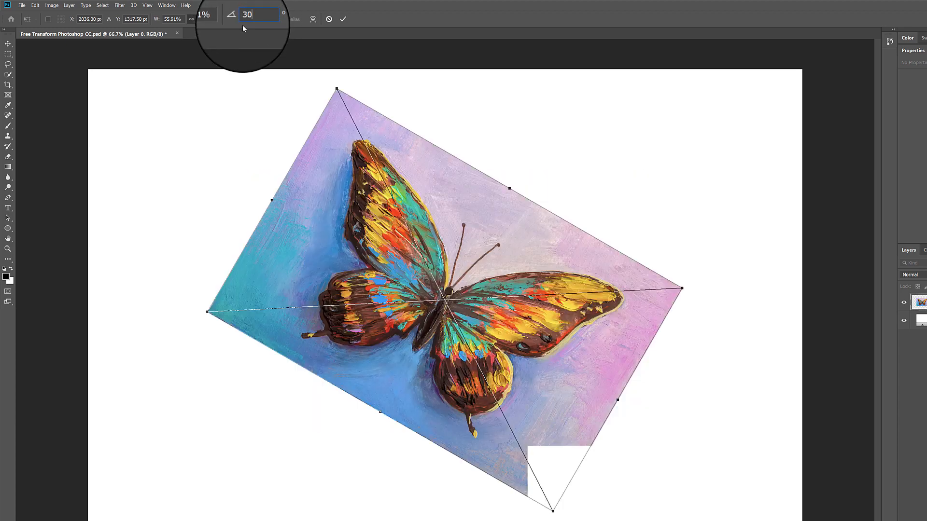
key("BackSpace")
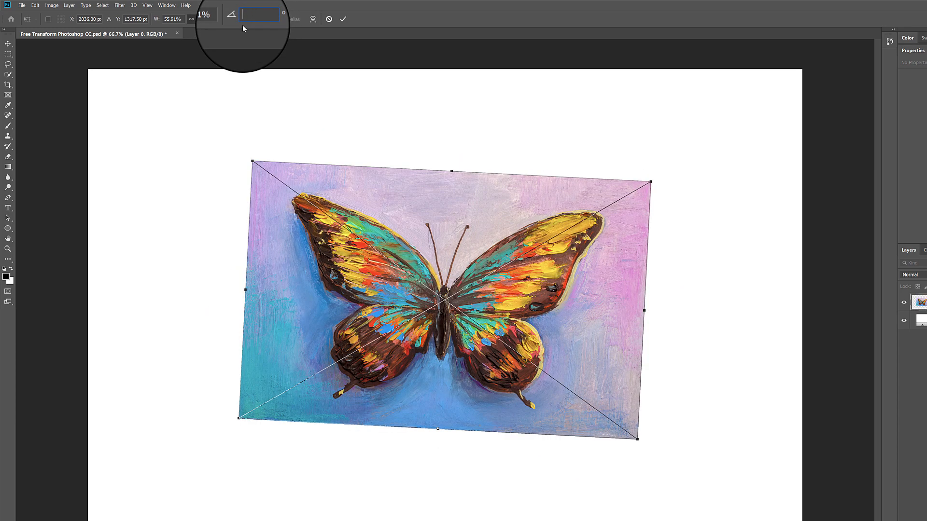
key("BackSpace")
type("-30")
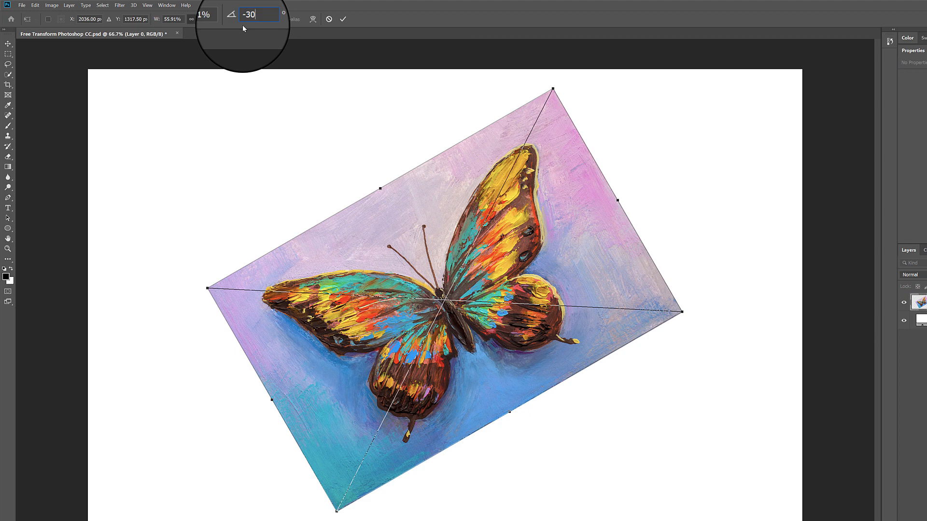
key("BackSpace")
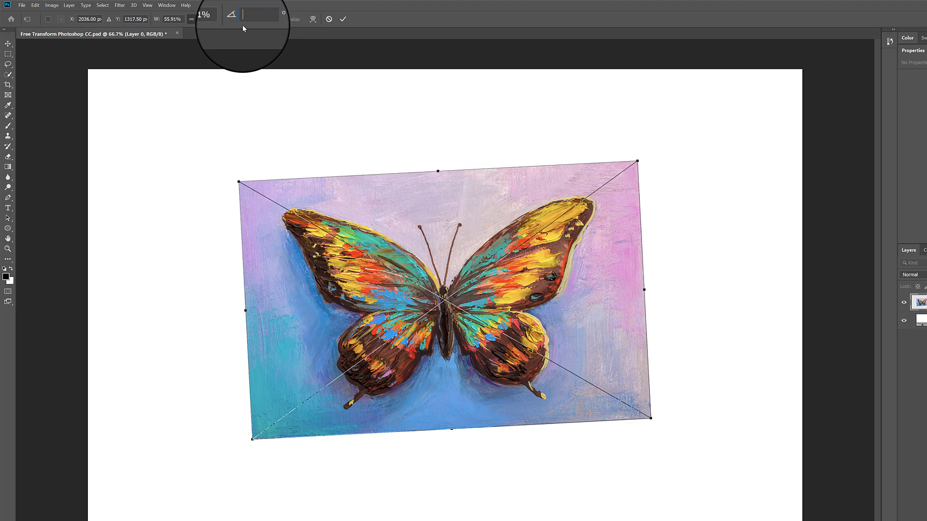
key("BackSpace")
key("BackSpace")
type("0")
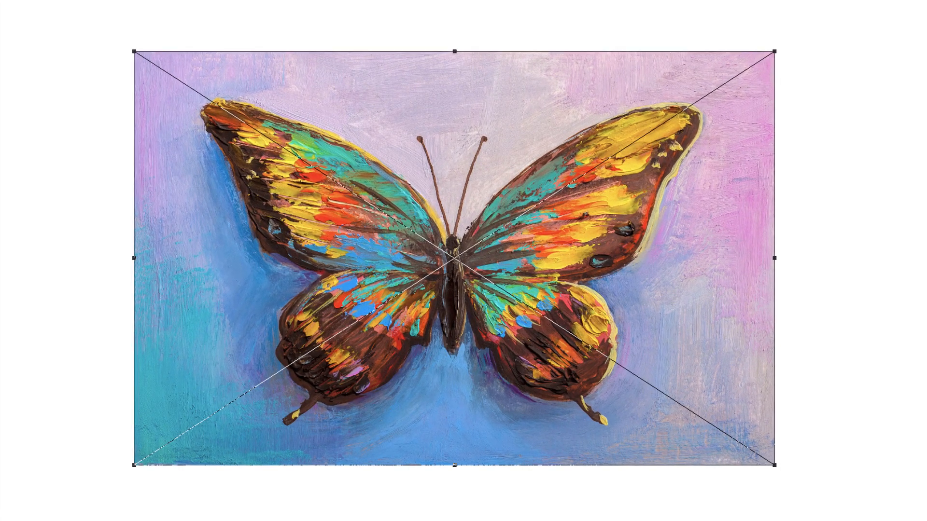
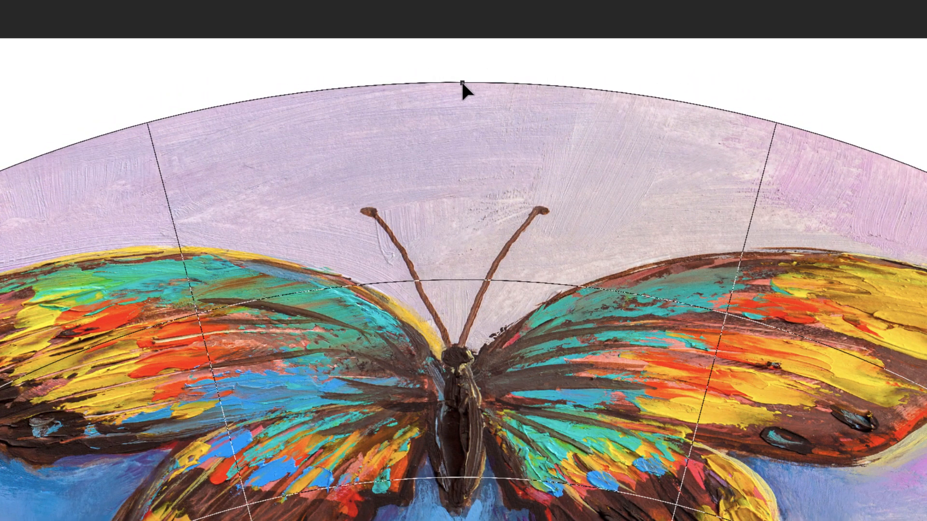
Adjust the Arc warp's bend using its control point on the upper edge, and scrub the Bend value to 50.2%.
left_click(461, 82)
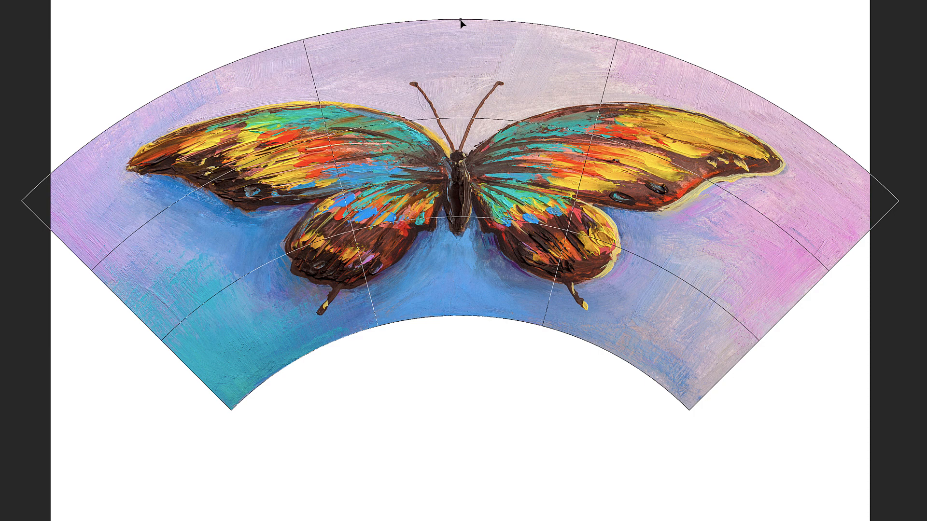
mouse_move(459, 19)
left_mouse_down()
mouse_move(460, 213)
mouse_move(460, 21)
left_mouse_up()
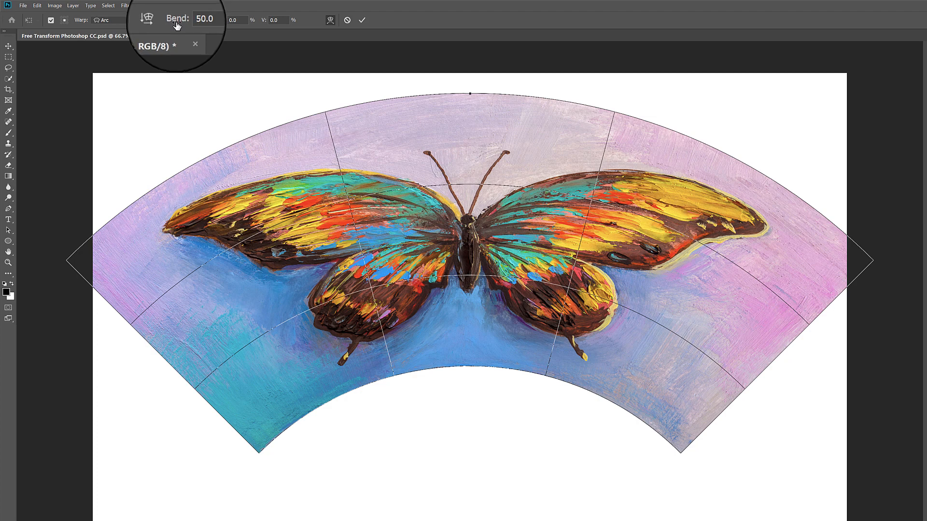
mouse_move(177, 25)
left_mouse_down()
mouse_move(256, 29)
mouse_move(60, 29)
mouse_move(179, 24)
left_mouse_up()
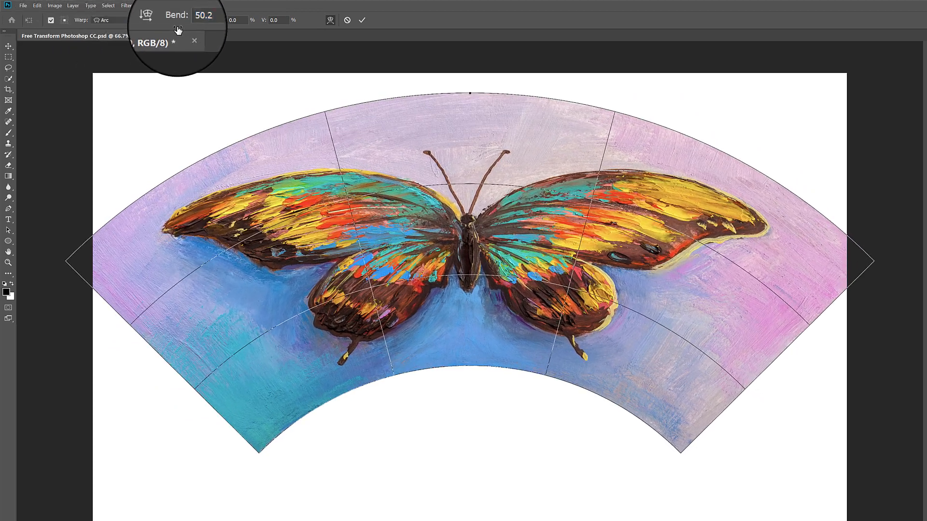
Try Bend values of 15% and -15% on the Arc warp, and set Bend back to 15%.
left_click(184, 19)
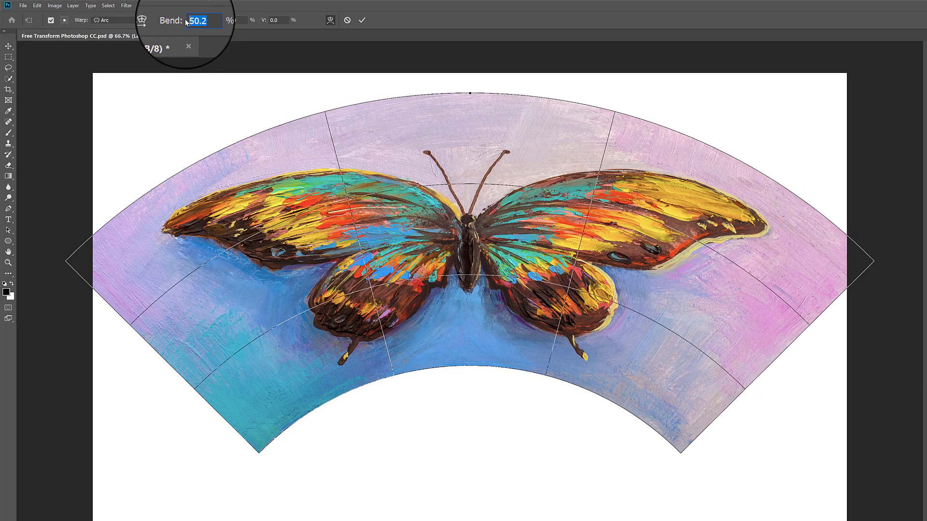
type("15")
key("BackSpace")
key("BackSpace")
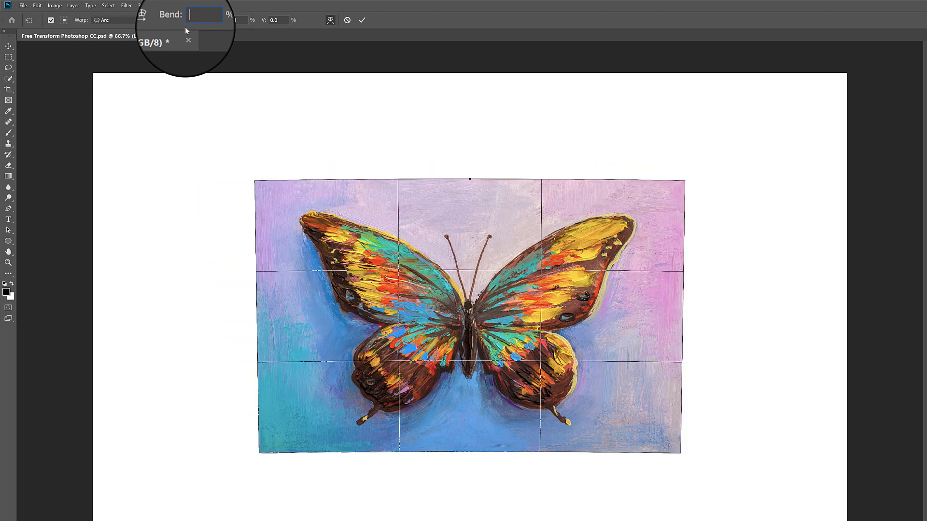
type("-15")
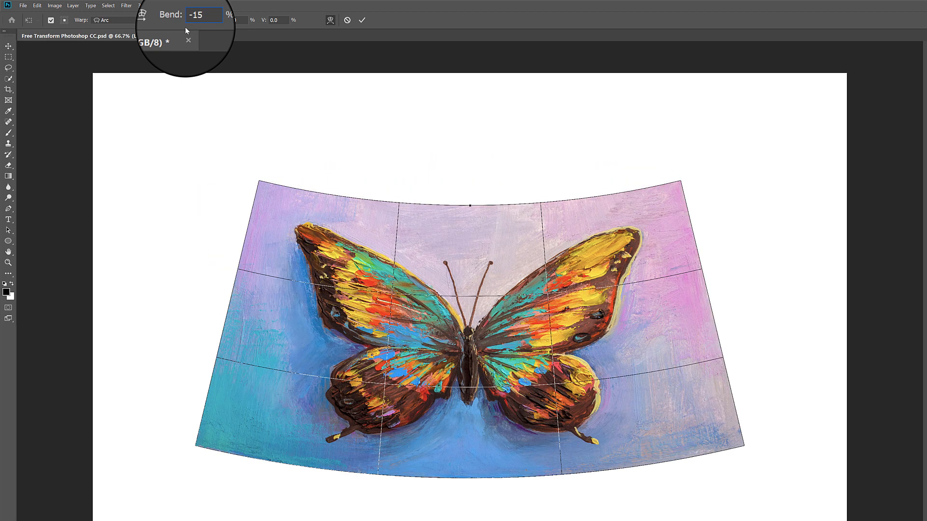
key("BackSpace")
key("BackSpace")
key("BackSpace")
type("15")
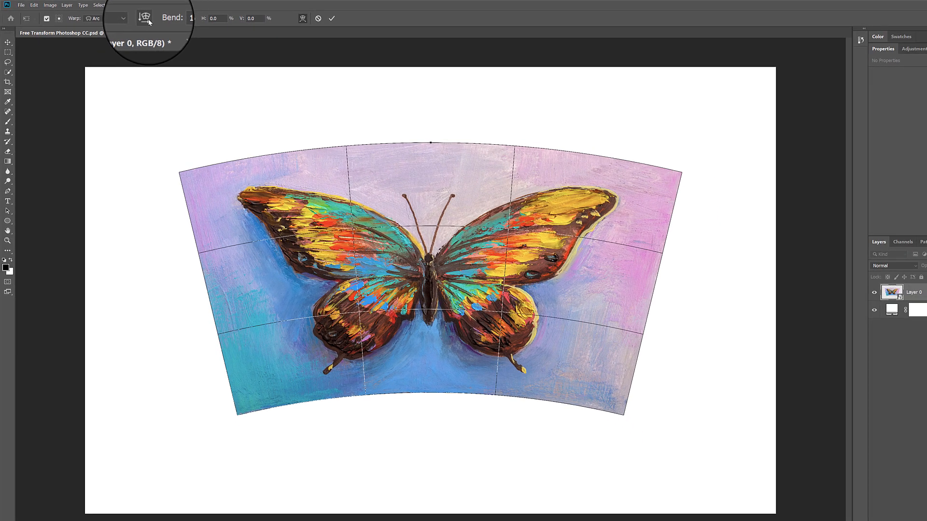
Try the Arc warp's other orientation and its horizontal and vertical distortion, restoring the orientation and returning both distortions to 0.
left_click(149, 19)
left_click(148, 19)
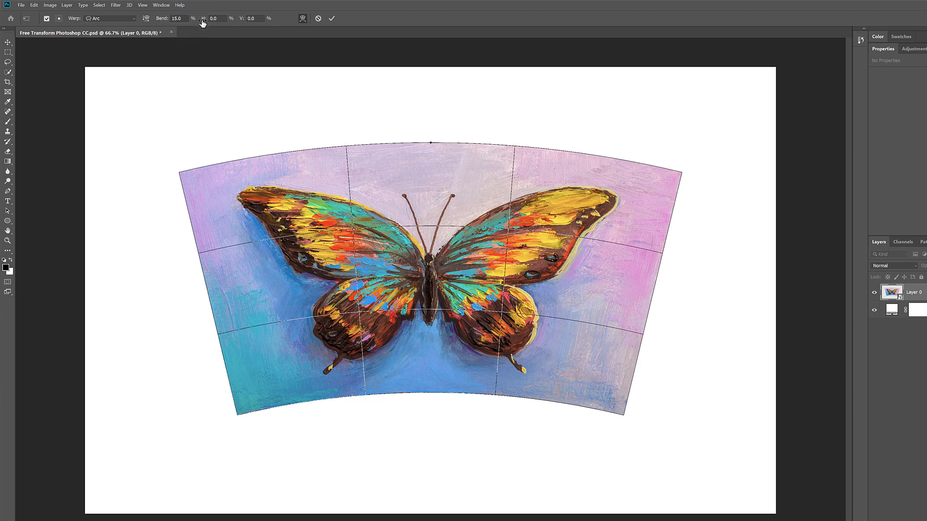
mouse_move(202, 21)
left_mouse_down()
mouse_move(439, 30)
mouse_move(32, 30)
mouse_move(203, 29)
left_mouse_up()
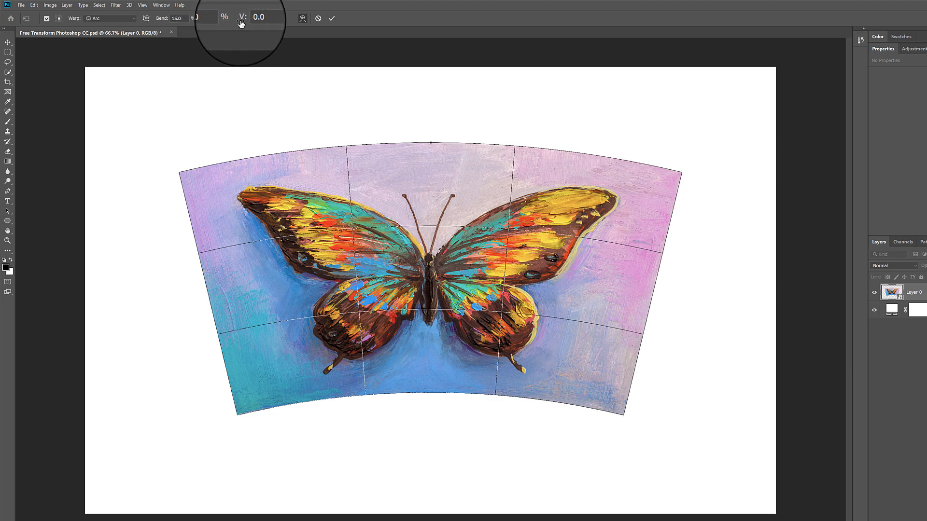
mouse_move(241, 24)
left_mouse_down()
mouse_move(504, 27)
mouse_move(111, 26)
mouse_move(231, 22)
left_mouse_up()
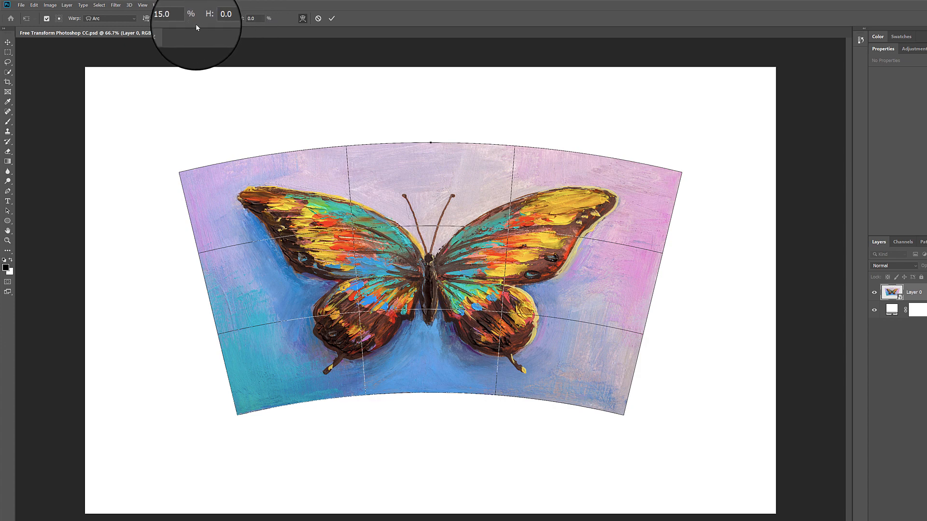
Set the Arc warp's Bend to 50% and change Layer 0's warp style to Fish.
left_click(170, 26)
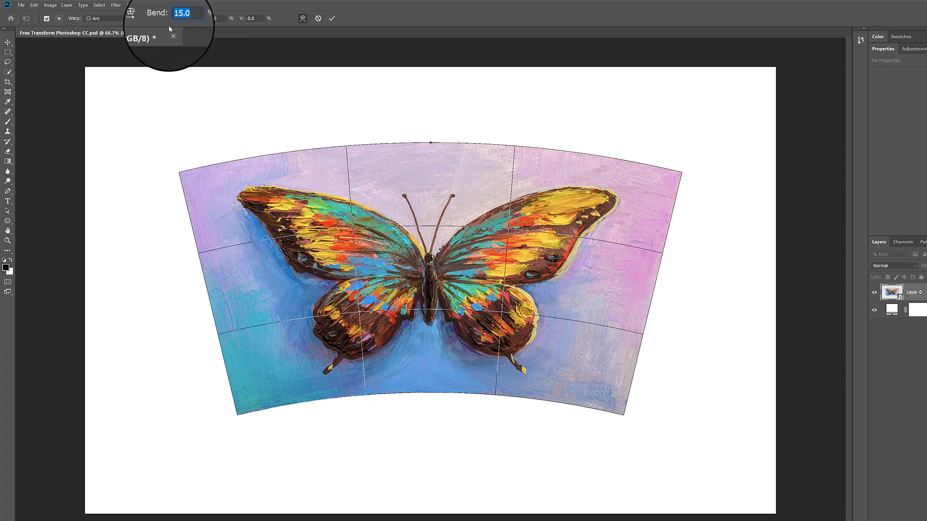
type("50")
key("Return")
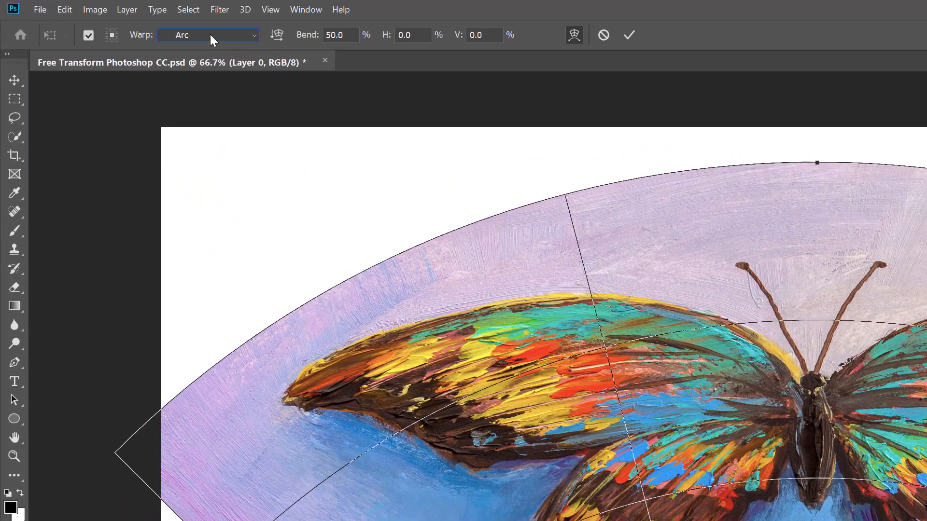
left_click(210, 35)
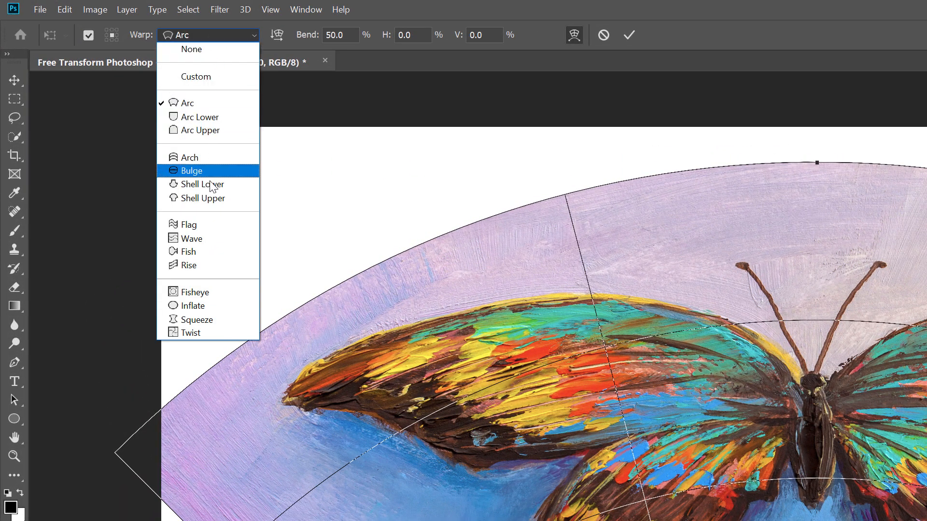
left_click(204, 251)
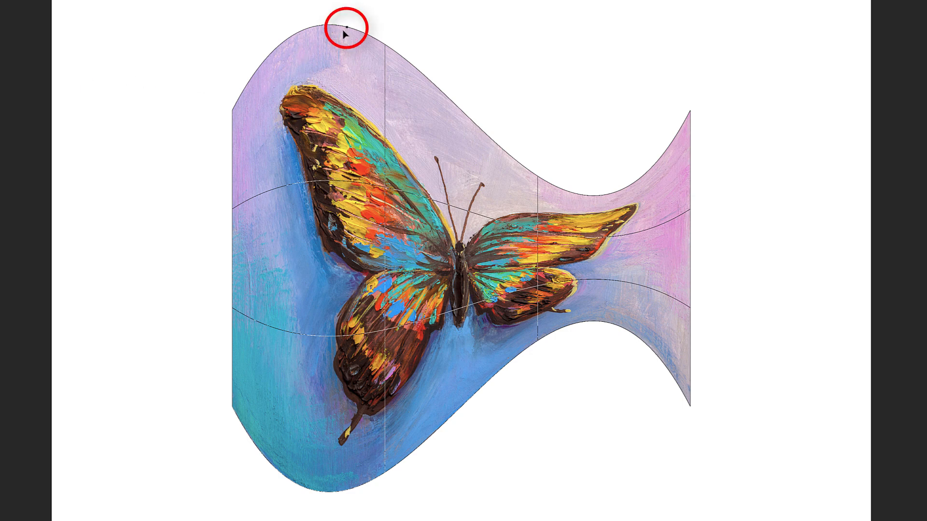
Adjust the Fish warp's bend with its upper-edge control point and try the other warp orientation, restoring the original orientation.
mouse_move(346, 30)
left_mouse_down()
mouse_move(346, 199)
mouse_move(347, 26)
left_mouse_up()
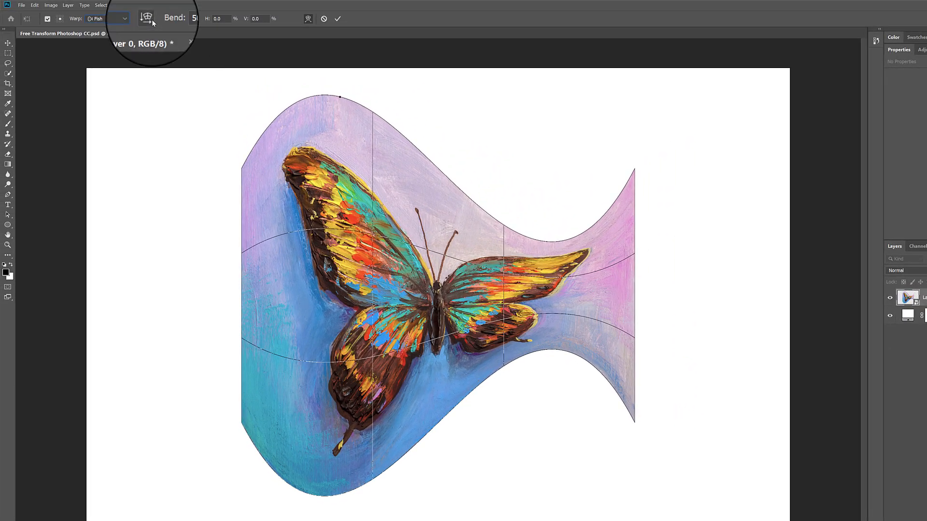
left_click(149, 19)
left_click(152, 18)
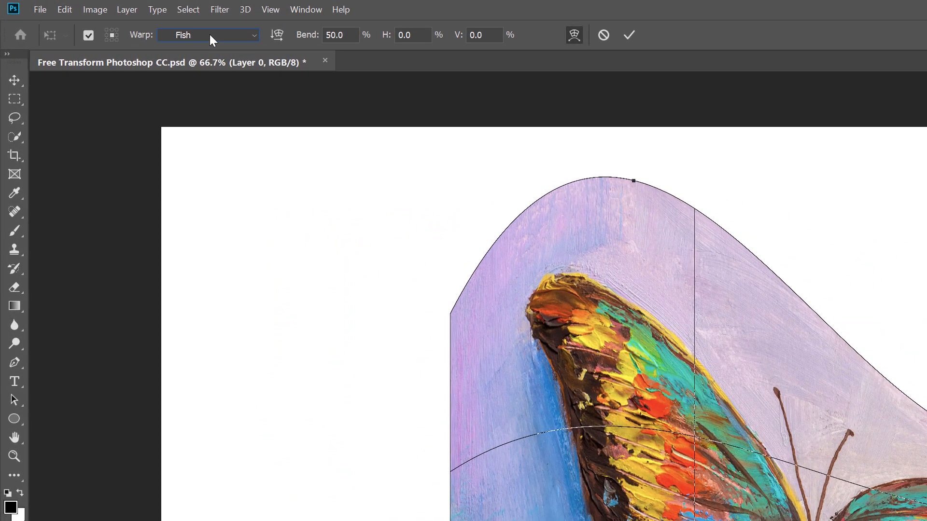
Switch the warp to Custom and reshape the fish form by pulling its upper-left and lower-left direction handles inward toward the canvas.
left_click(113, 19)
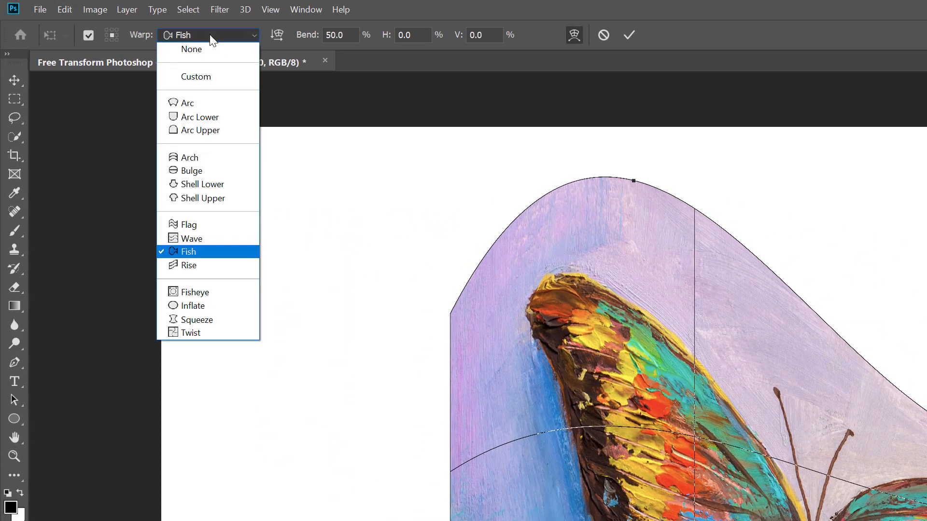
left_click(222, 76)
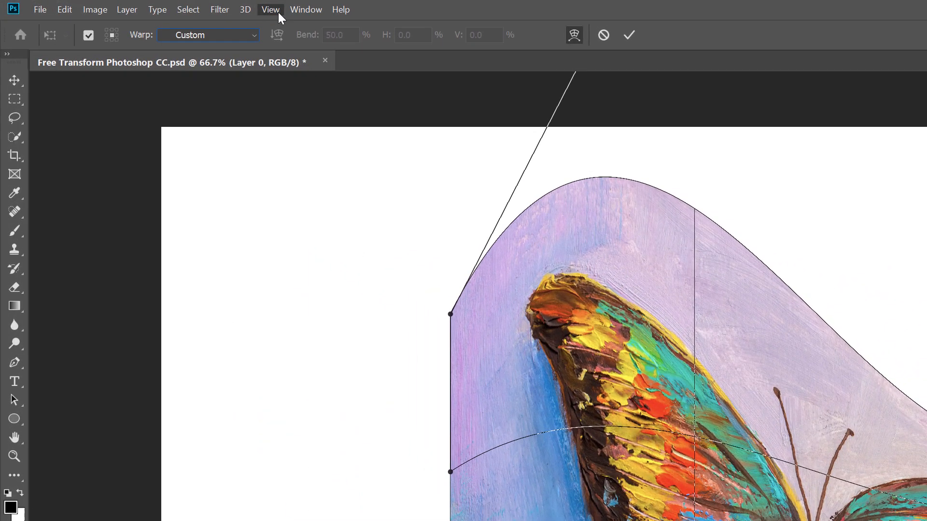
left_click(135, 5)
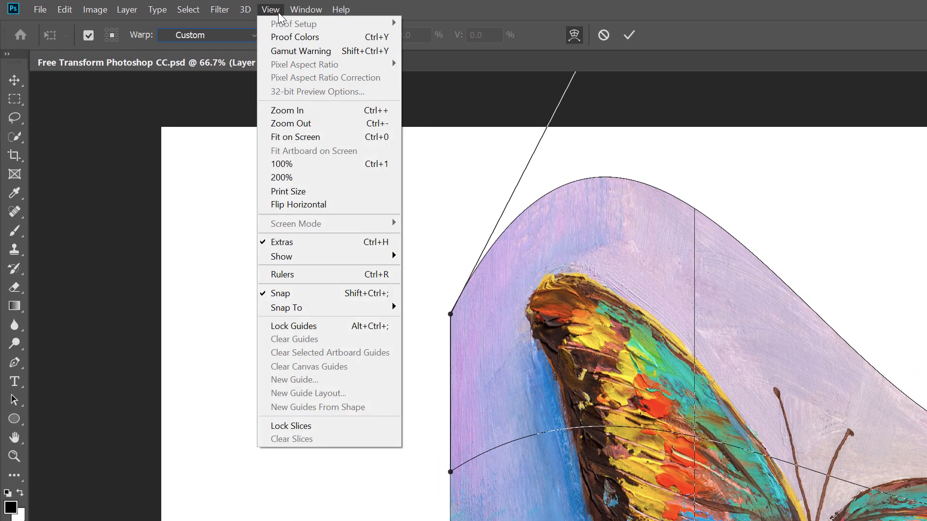
left_click(328, 136)
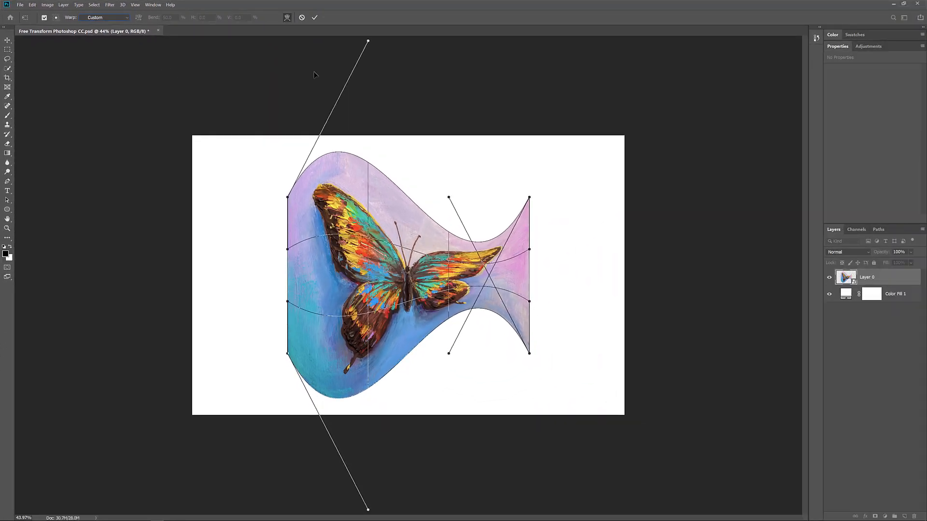
left_click_drag(369, 43, 407, 134)
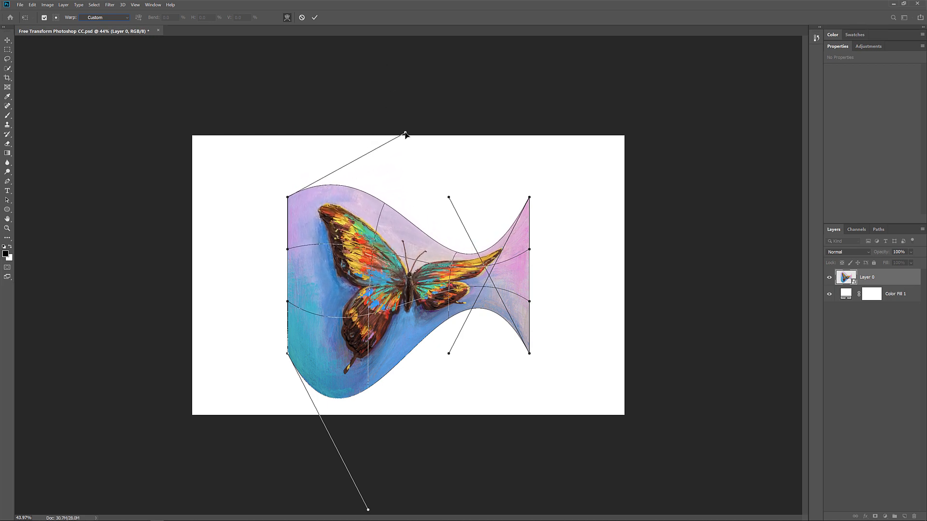
left_click_drag(368, 511, 396, 419)
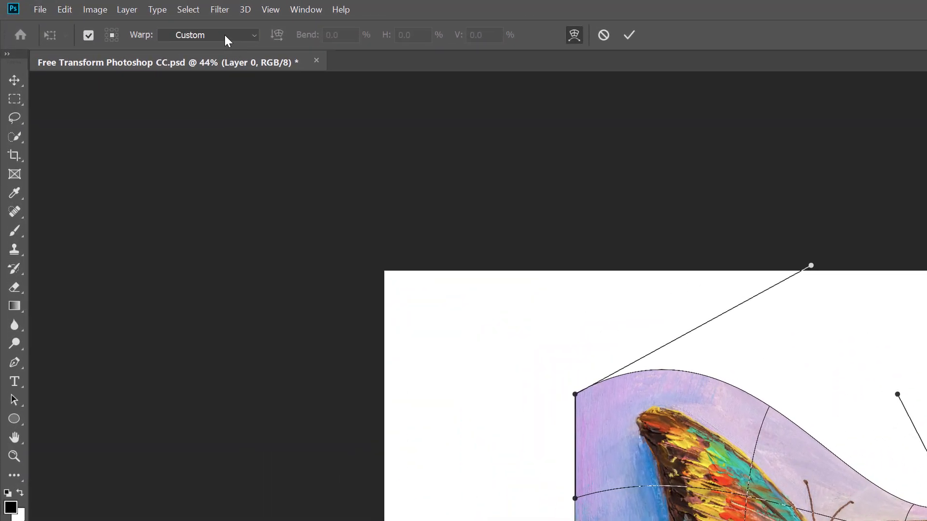
Reset Layer 0's warp to None and switch from Warp back to Free Transform.
left_click(112, 18)
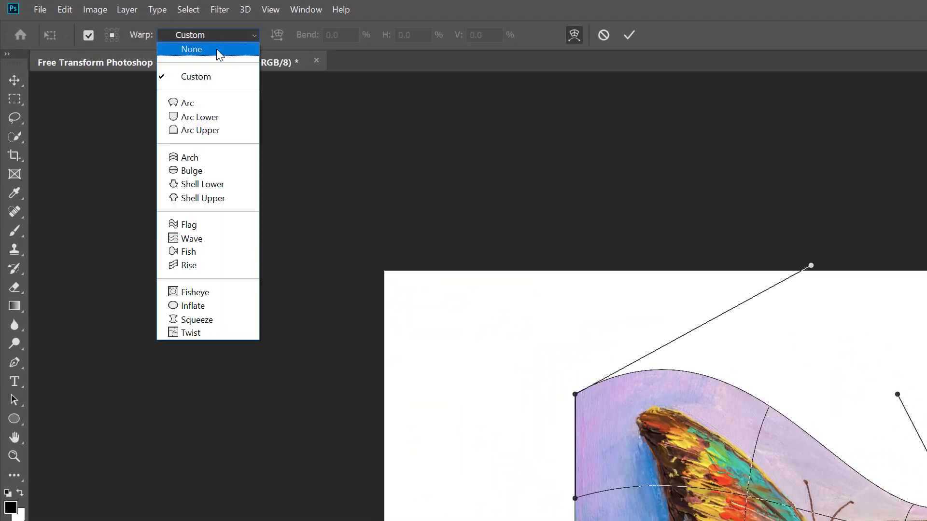
left_click(217, 52)
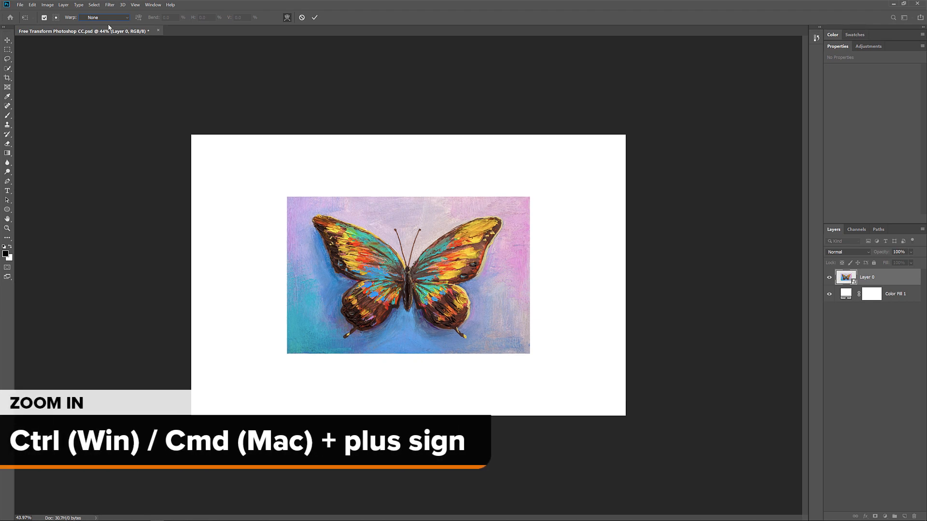
key("ctrl+plus")
key("ctrl+plus")
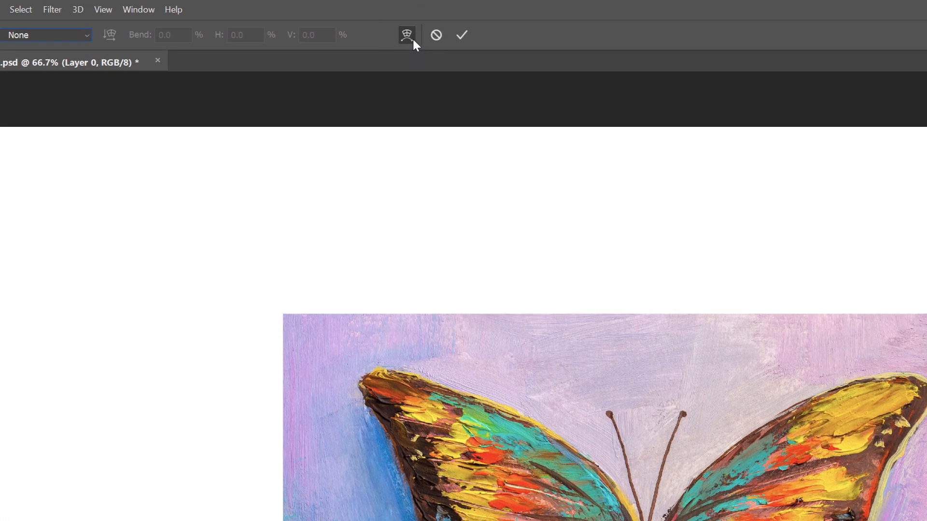
left_click(411, 37)
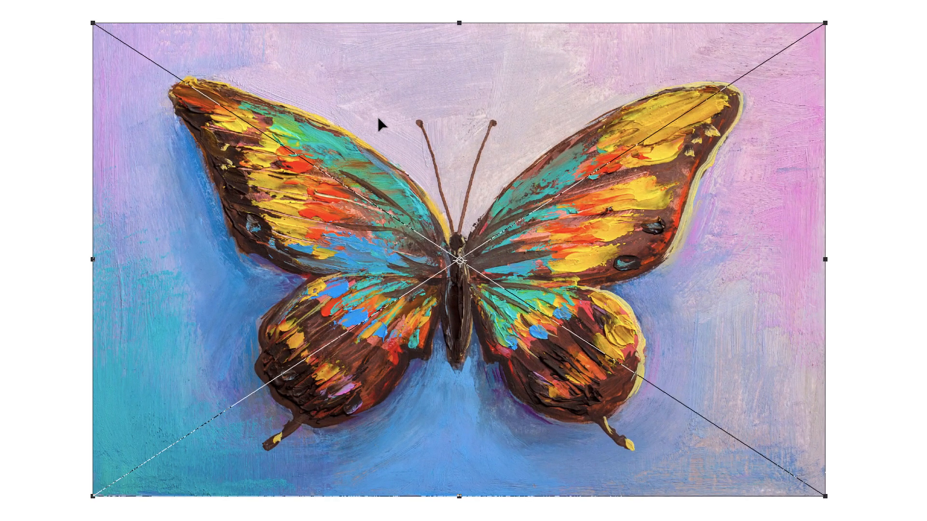
right_click(369, 207)
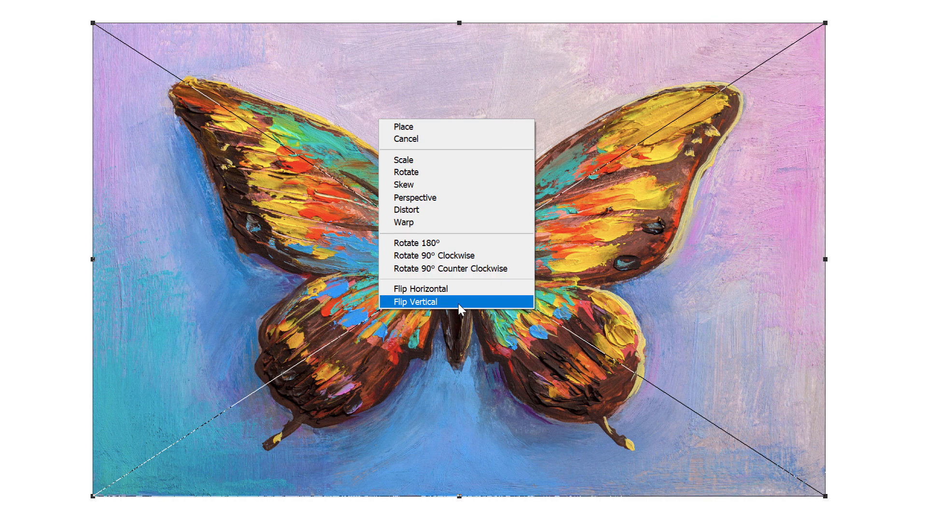
left_click(551, 280)
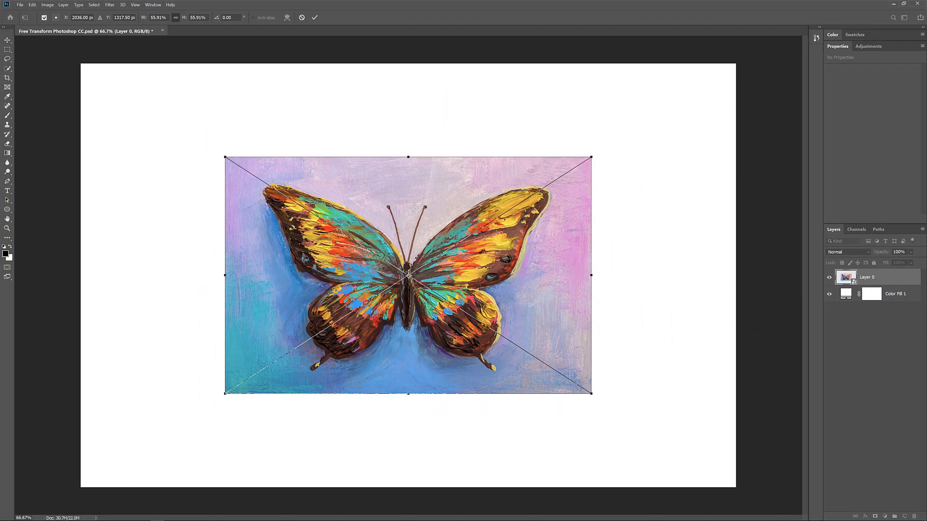
Scale Layer 0 proportionally to about 48% from its upper-left corner, move it to the canvas's right half, and apply the transform.
left_click_drag(224, 157, 277, 191)
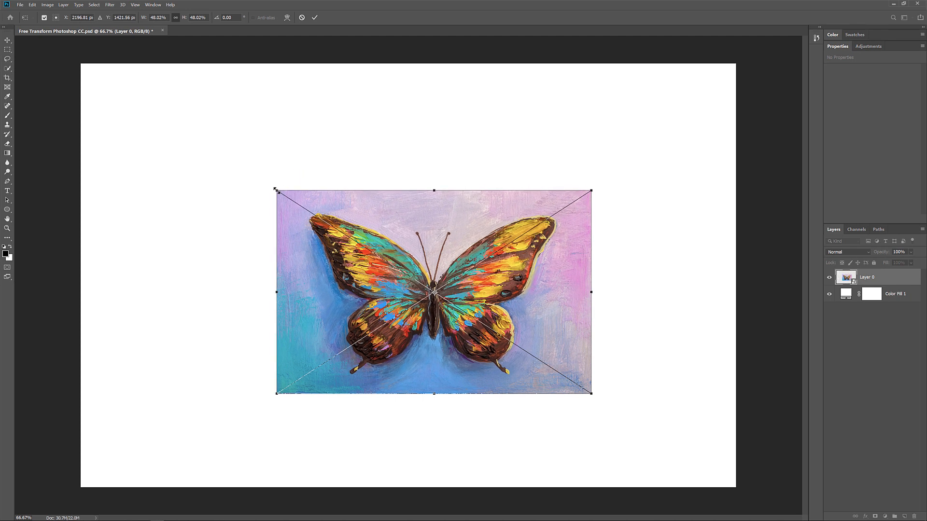
left_click_drag(431, 254, 564, 240)
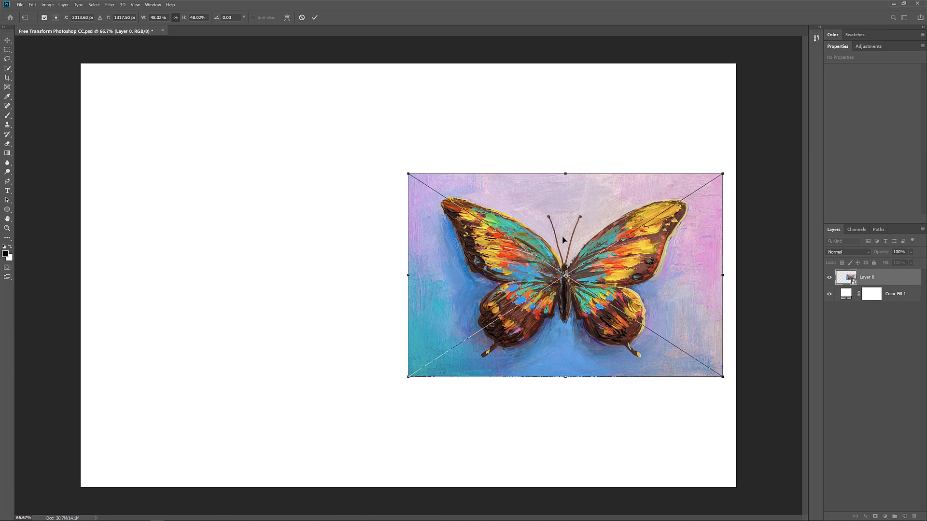
key("Return")
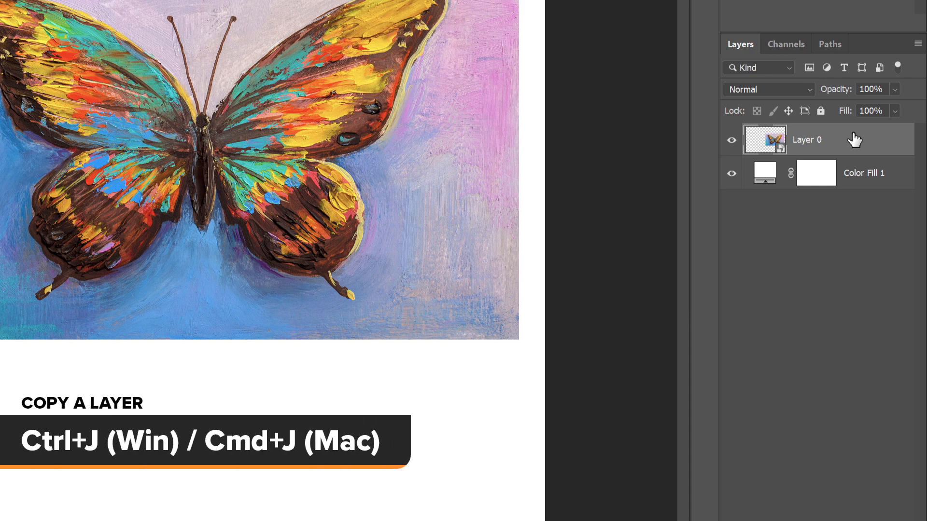
Duplicate Layer 0 and flip the copy horizontally about a reference point on its left edge's midpoint, applying the transform.
key("ctrl+j")
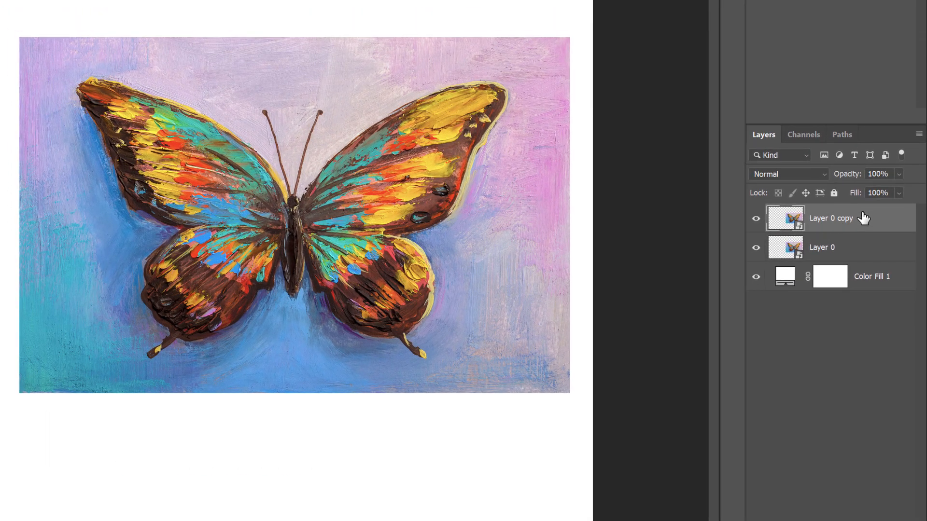
key("ctrl+t")
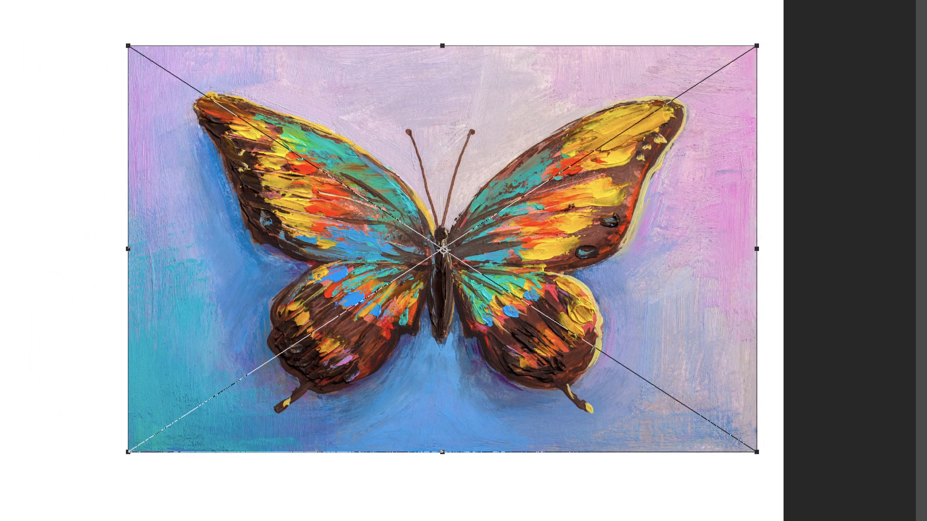
left_click(444, 249)
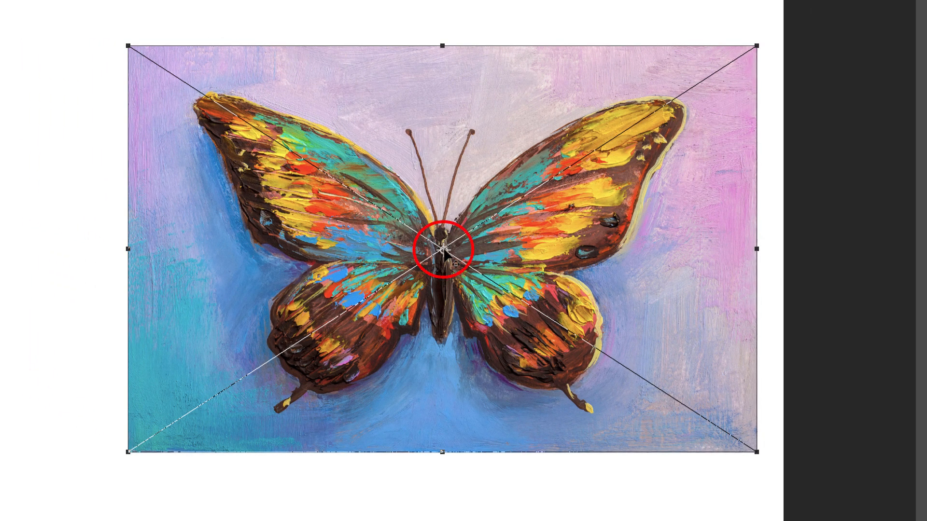
left_click_drag(443, 248, 133, 250)
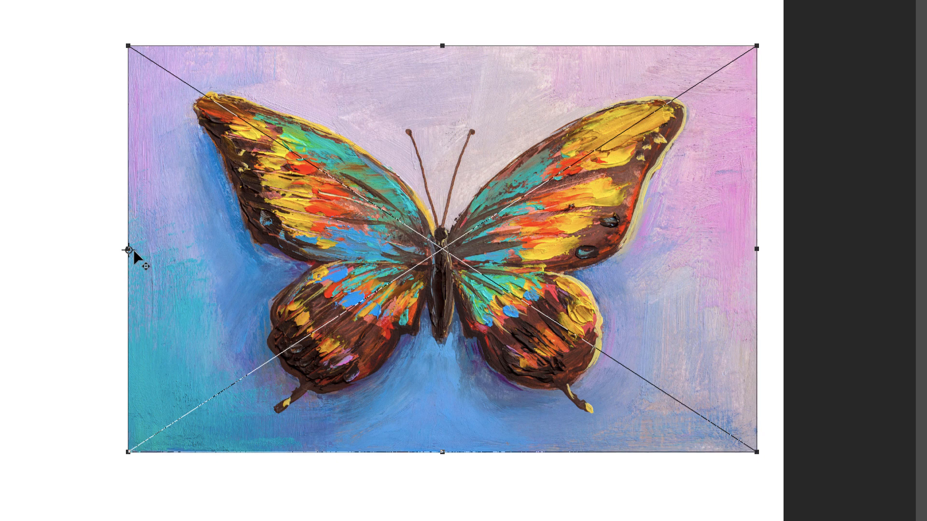
right_click(254, 217)
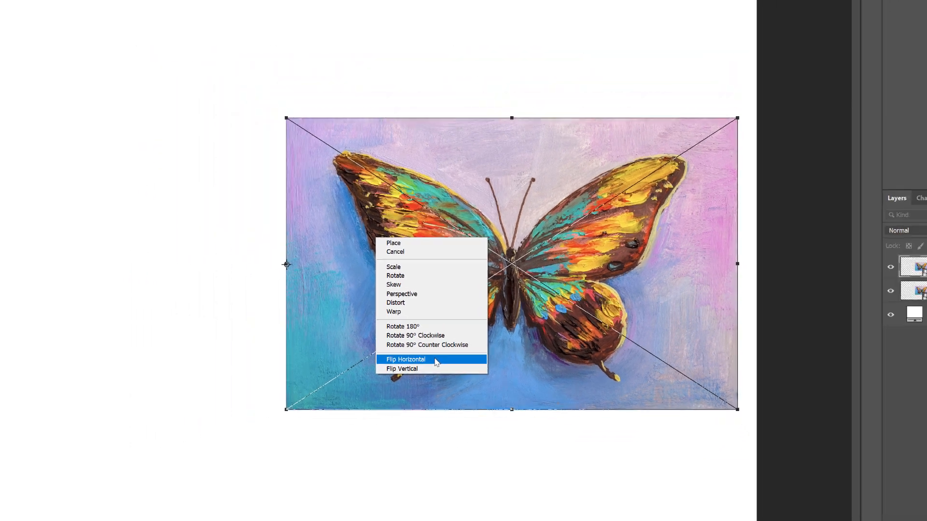
left_click(338, 384)
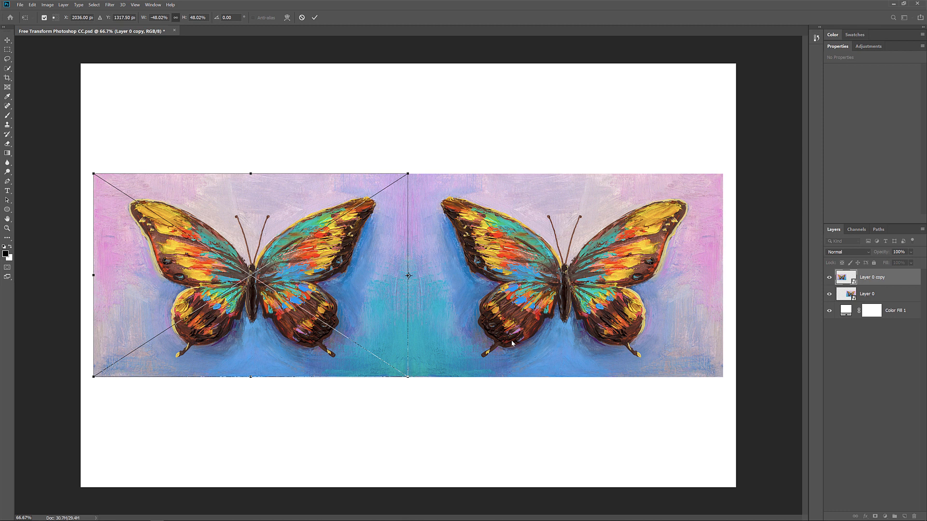
key("Return")
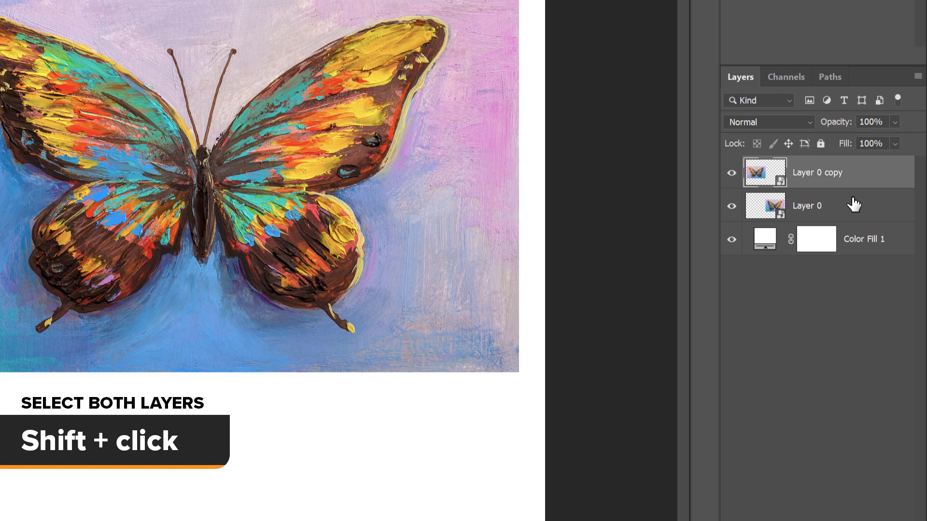
Select Layer 0 along with its copy, turn off Auto-Select for the Move tool, and move both images into the canvas's upper half.
left_click(854, 205, "shift")
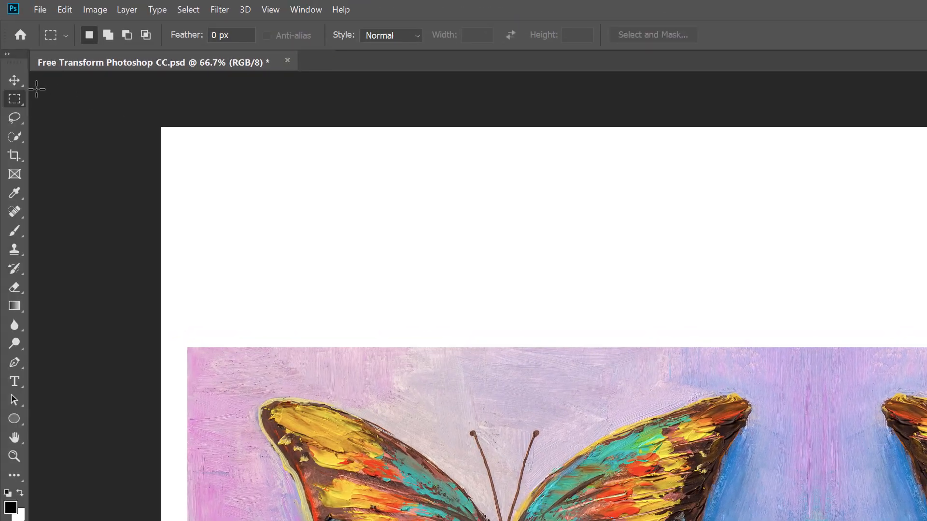
left_click(21, 83)
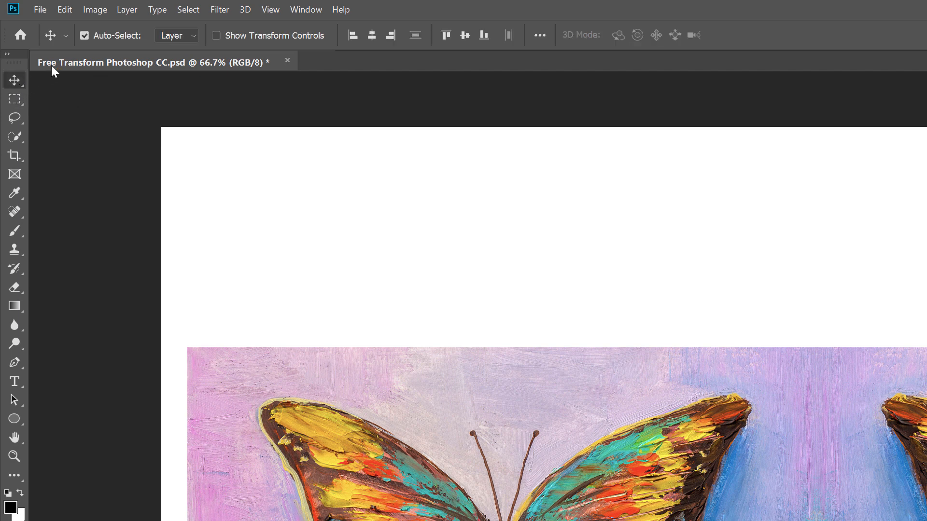
left_click(85, 35)
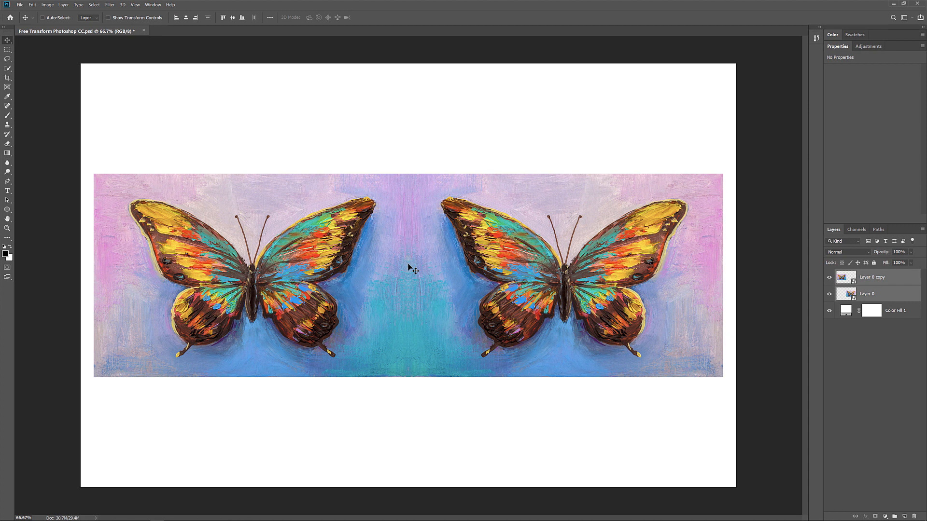
left_click_drag(411, 268, 413, 165)
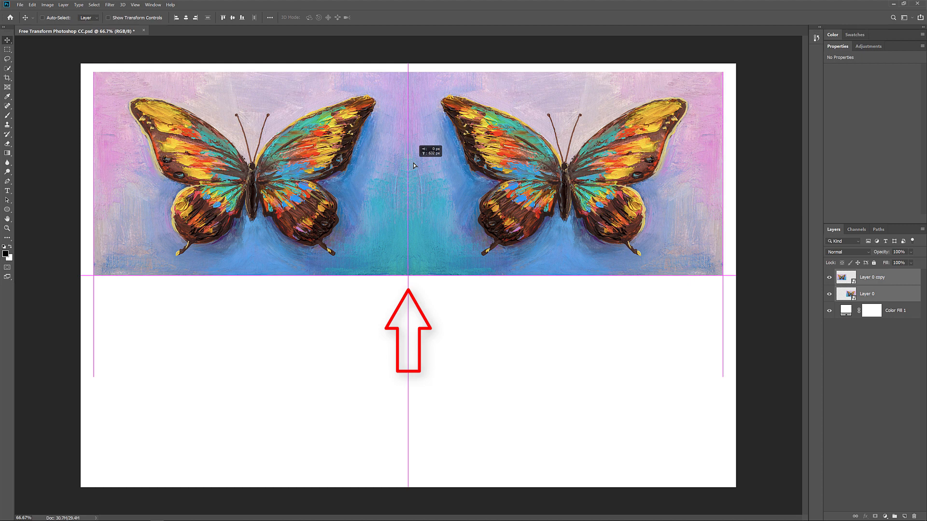
left_click_drag(413, 164, 413, 164)
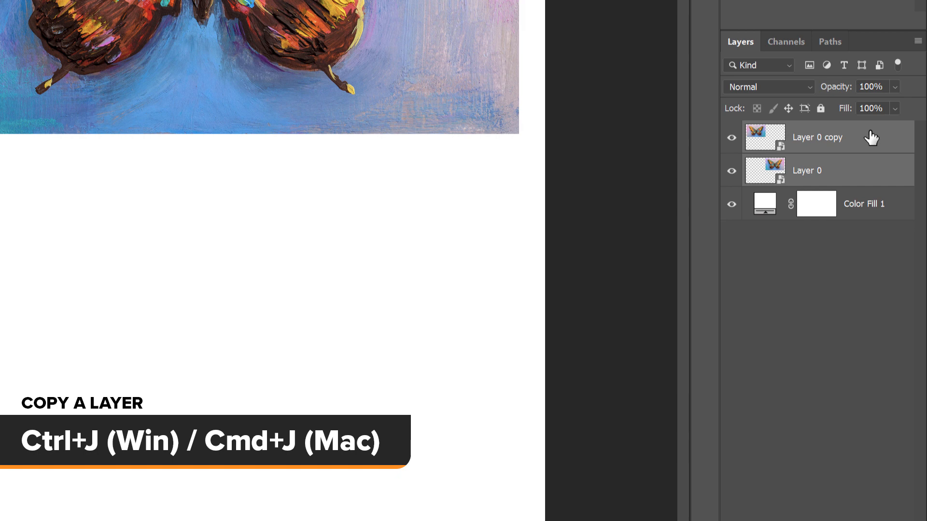
Duplicate both selected butterfly layers and flip the copies vertically about a reference point at their bottom edge's midpoint, applying the transform.
key("ctrl+j")
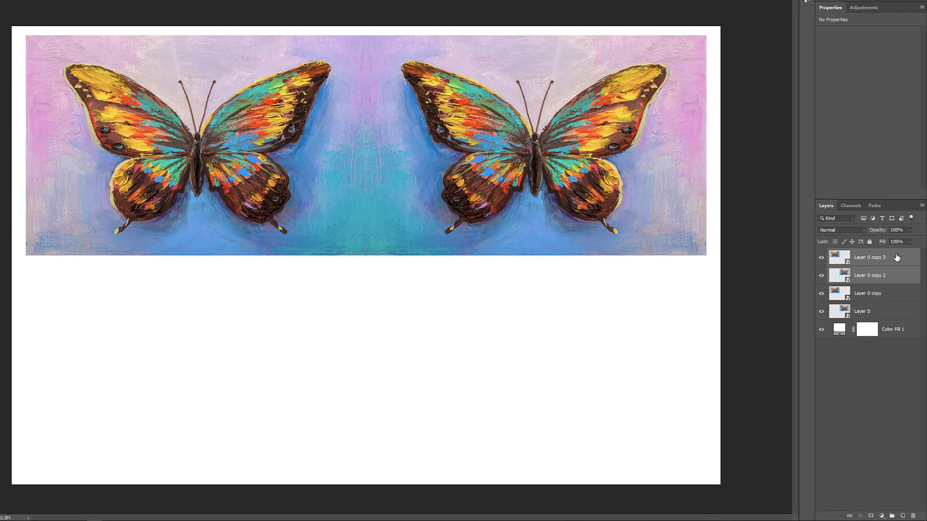
key("ctrl+t")
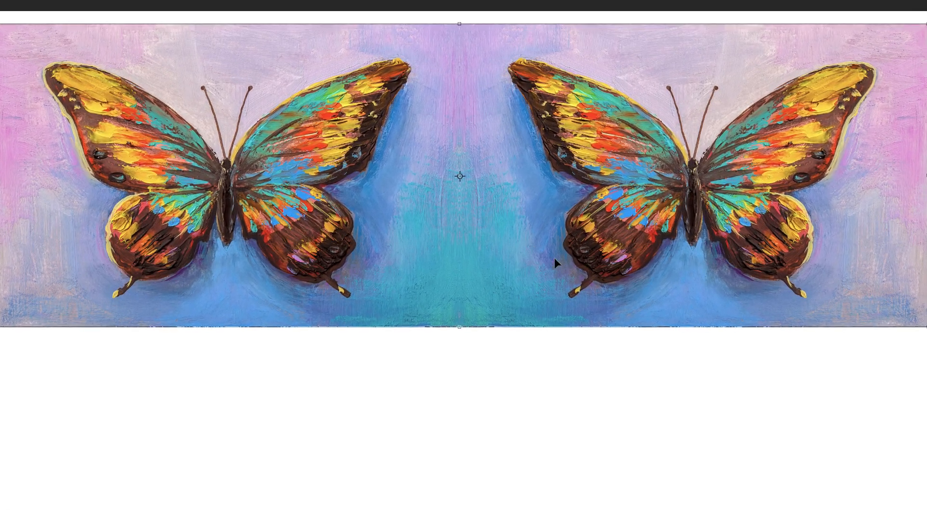
left_click(366, 145)
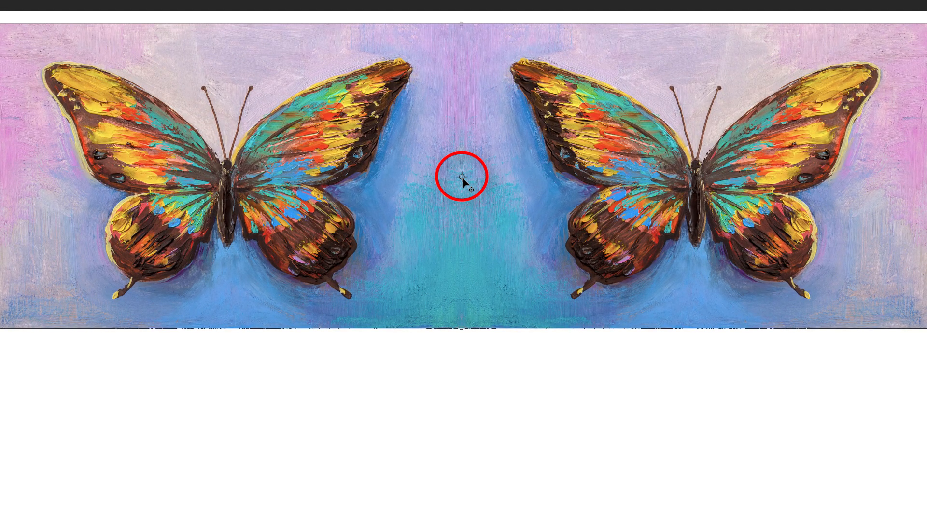
left_click_drag(462, 178, 462, 329)
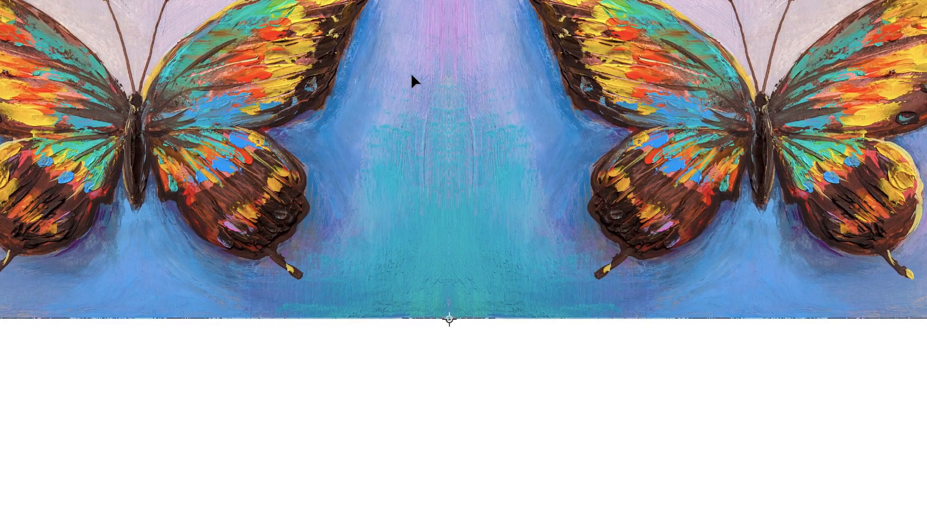
right_click(433, 139)
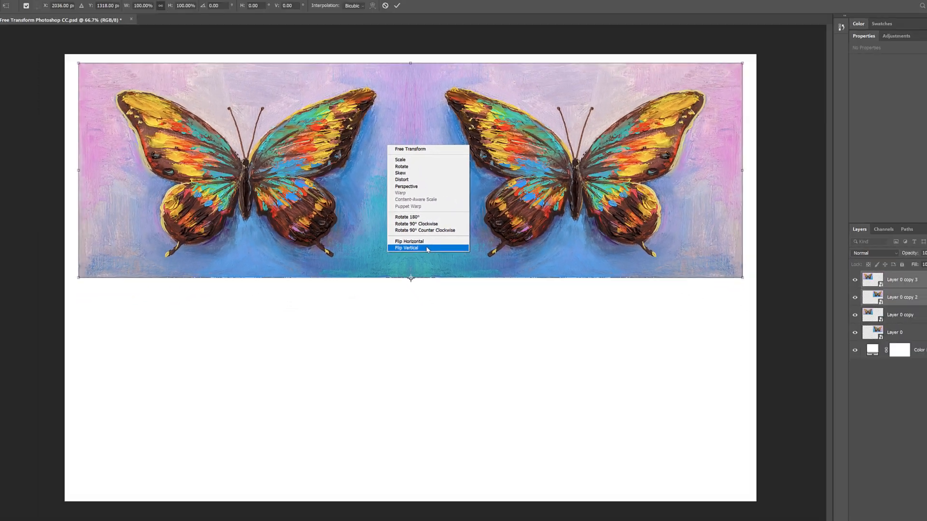
left_click(478, 261)
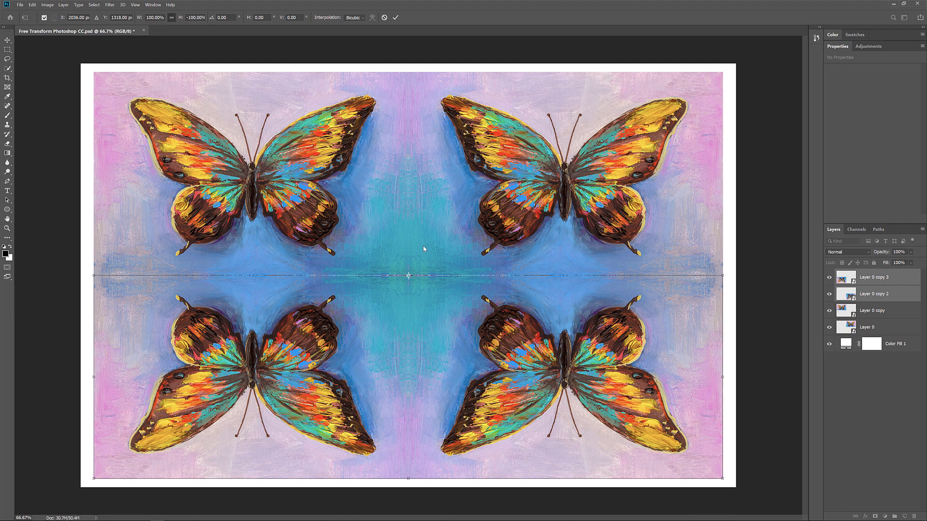
key("Return")
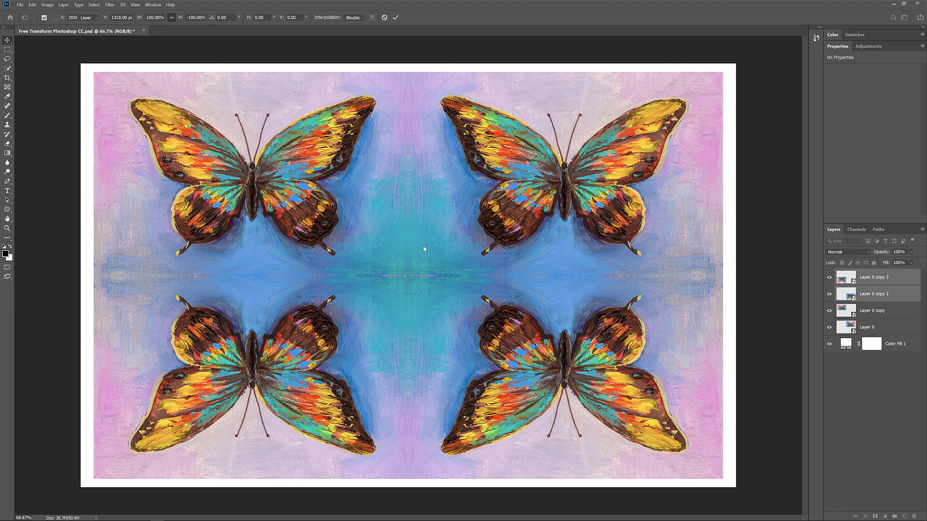